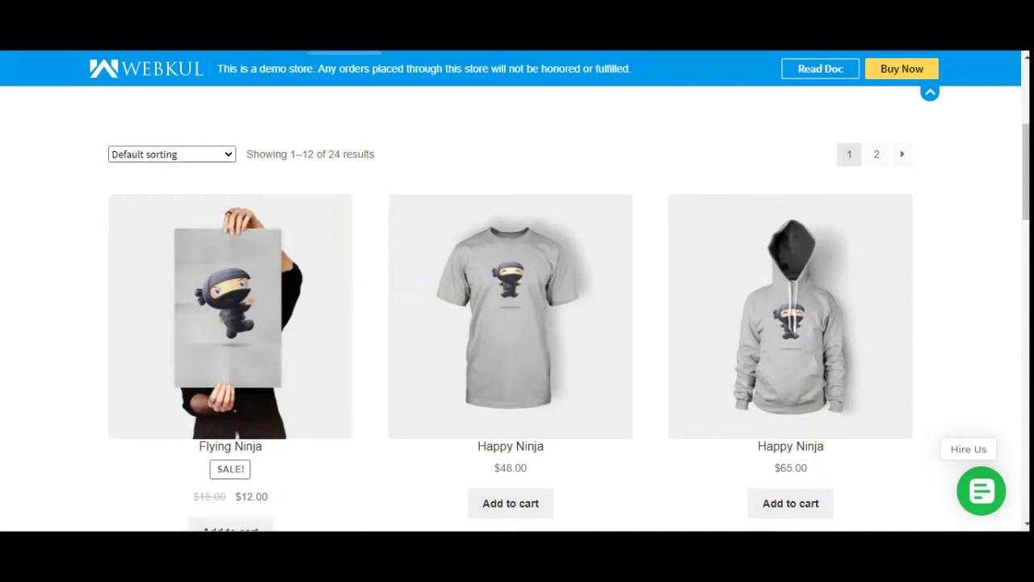
Look through the products and their prices on the storefront's Shop page
scroll(510, 323, "up", 4)
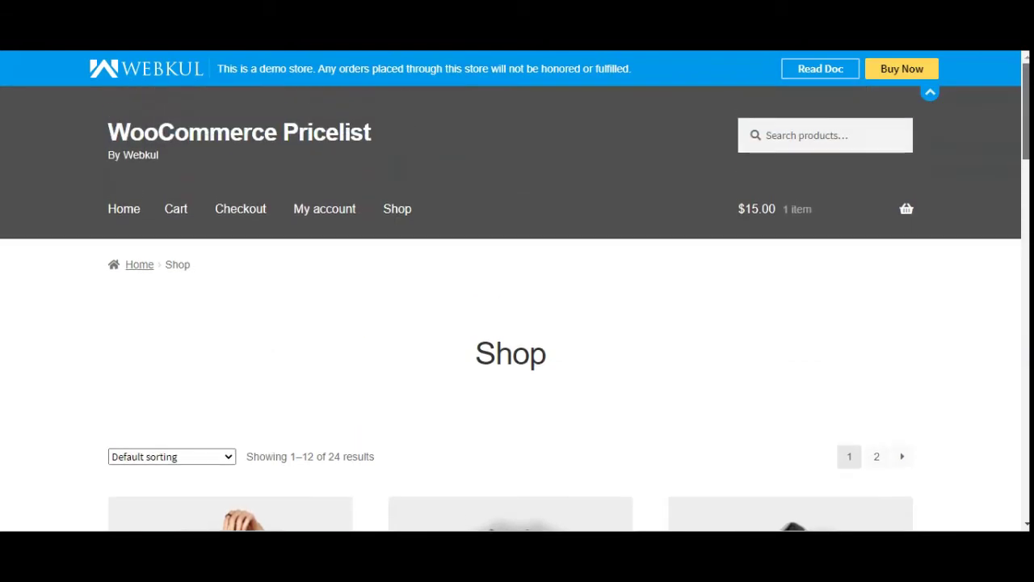
scroll(510, 323, "down", 1)
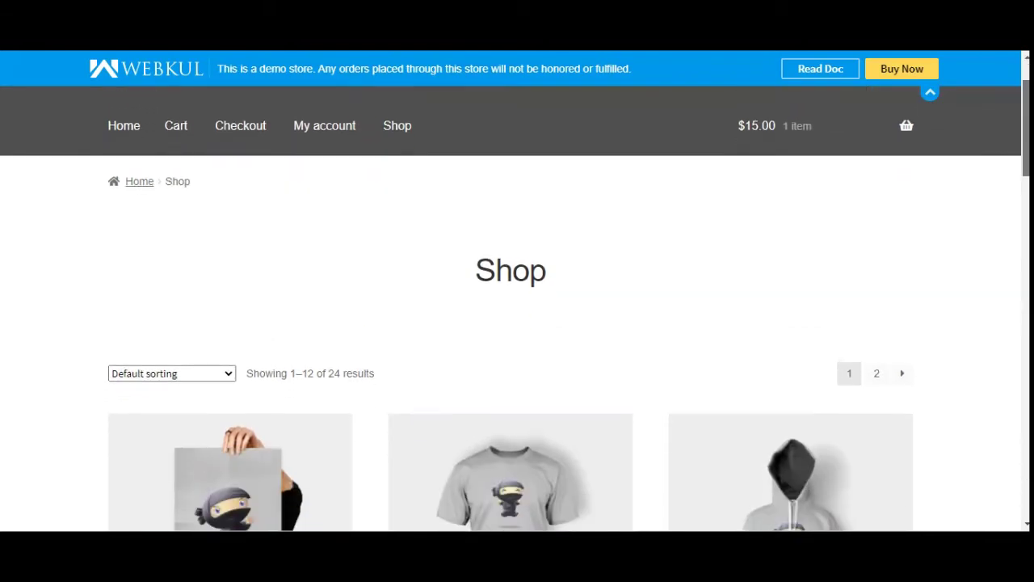
scroll(511, 323, "up", 1)
scroll(510, 323, "down", 4)
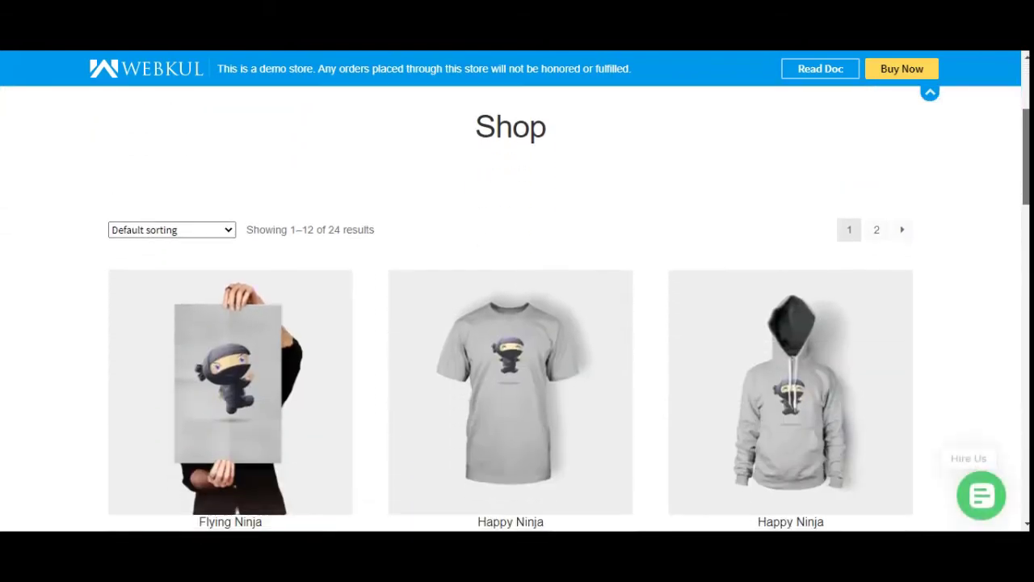
scroll(510, 323, "down", 14)
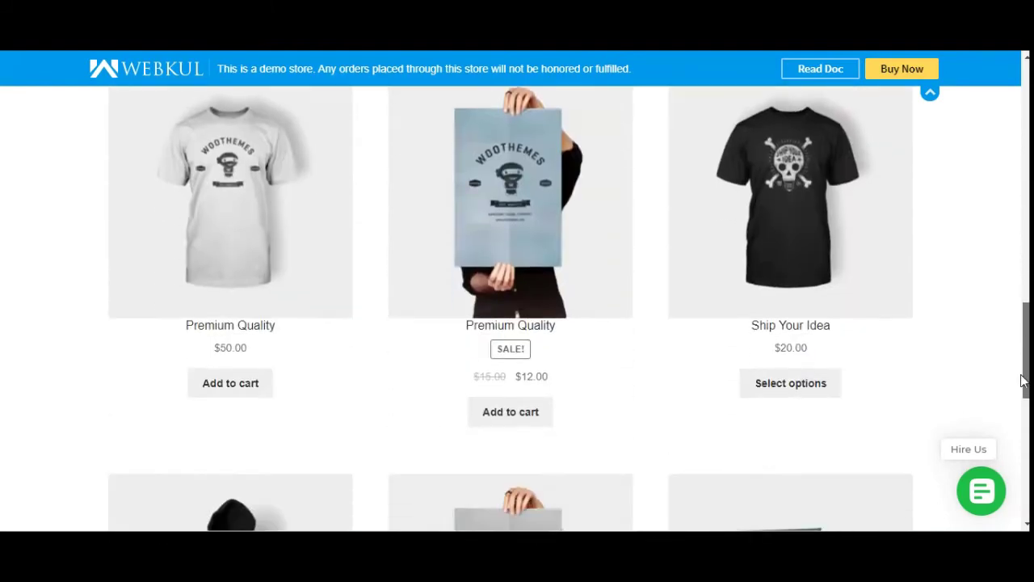
scroll(1018, 433, "down", 2)
scroll(1018, 433, "up", 11)
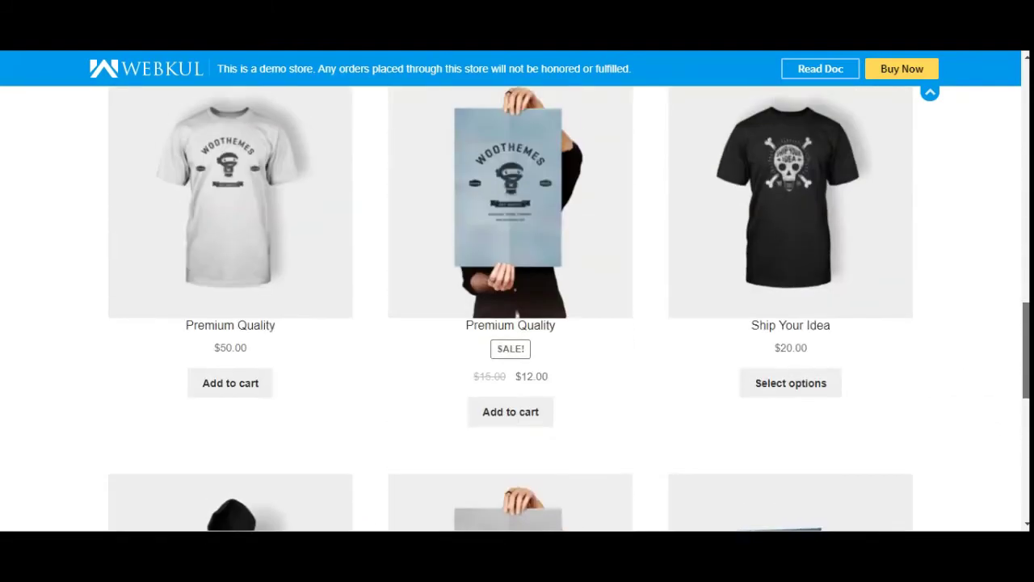
scroll(635, 356, "up", 8)
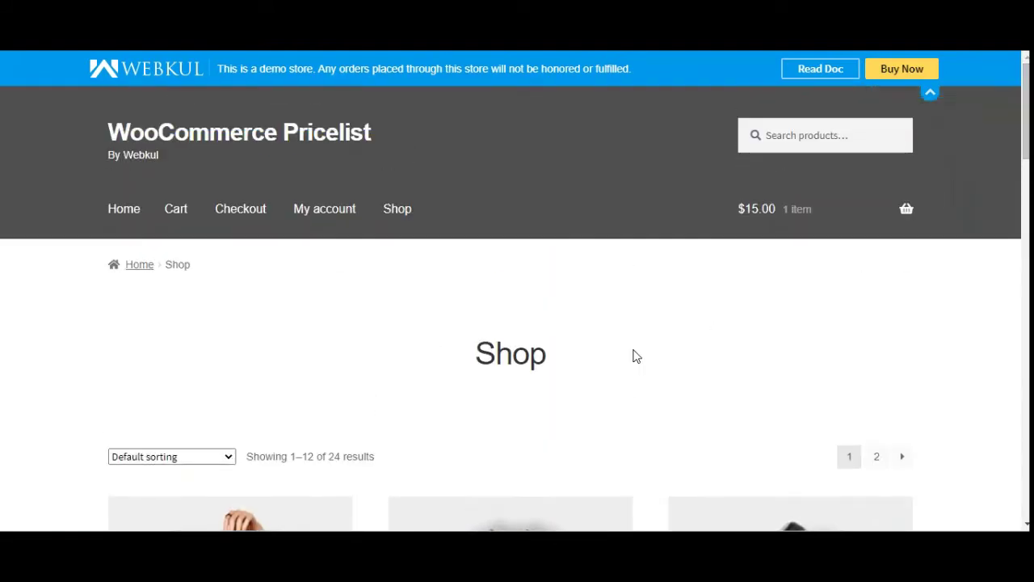
scroll(635, 355, "down", 3)
scroll(605, 374, "down", 2)
scroll(606, 374, "up", 1)
scroll(606, 374, "down", 1)
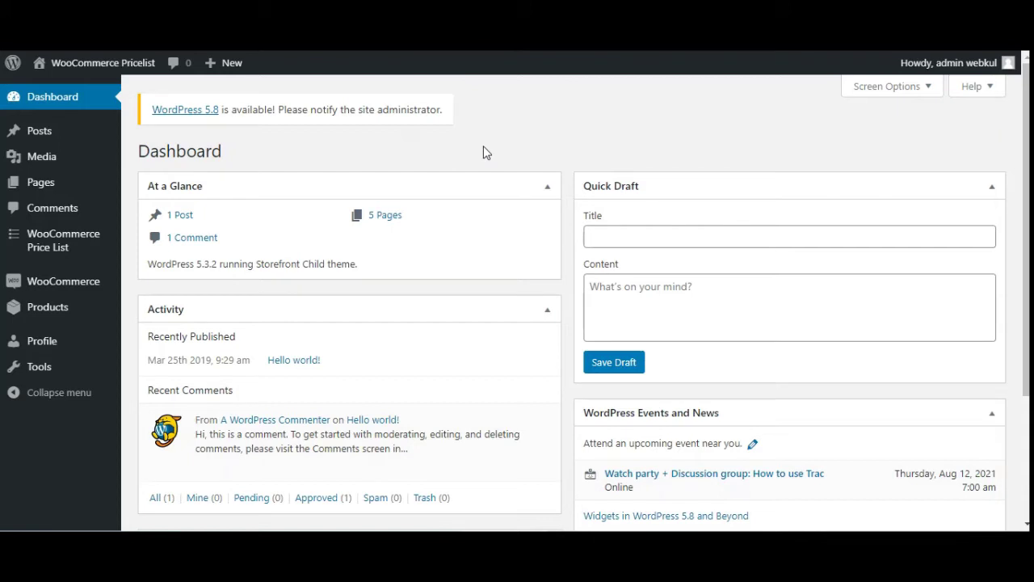
Create an active WooCommerce price list named Test and return to the overview of price lists
mouse_move(62, 242)
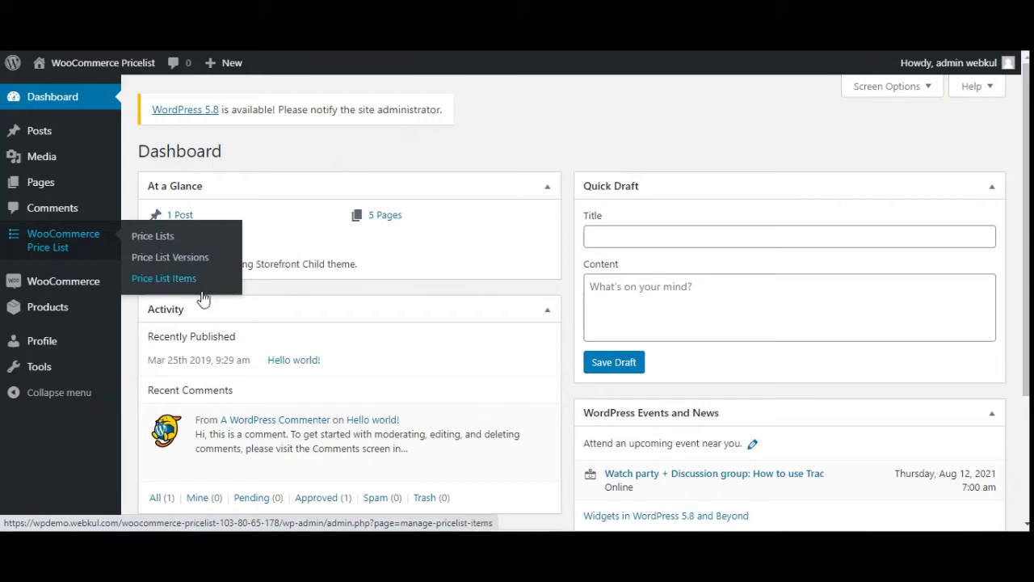
mouse_move(93, 249)
left_click(162, 240)
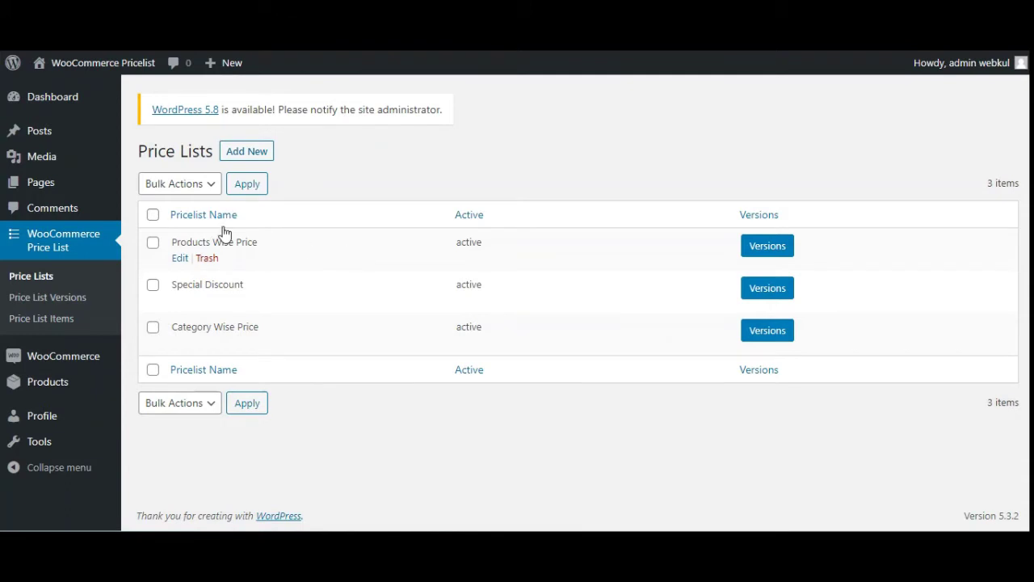
left_click(260, 161)
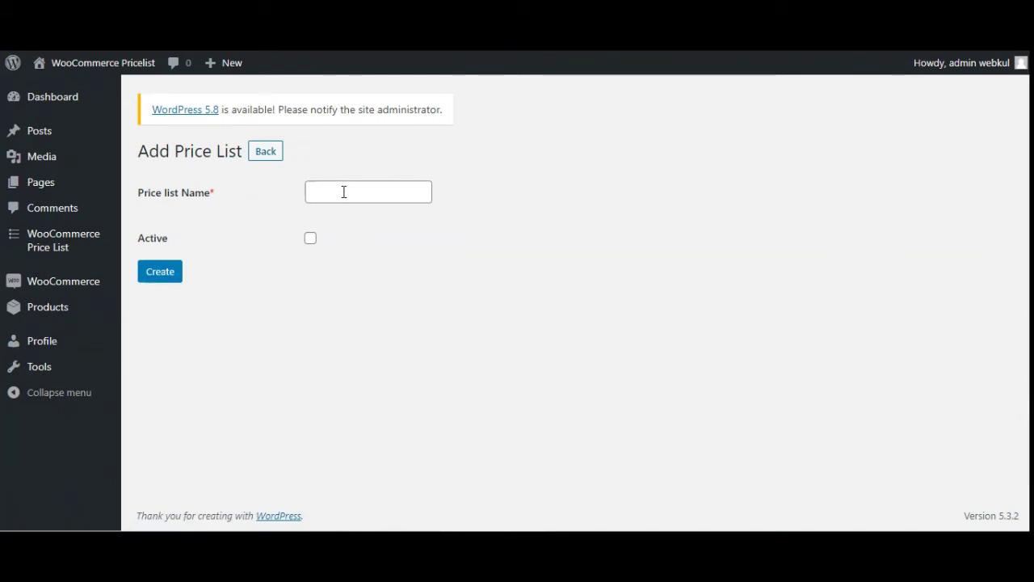
left_click(343, 191)
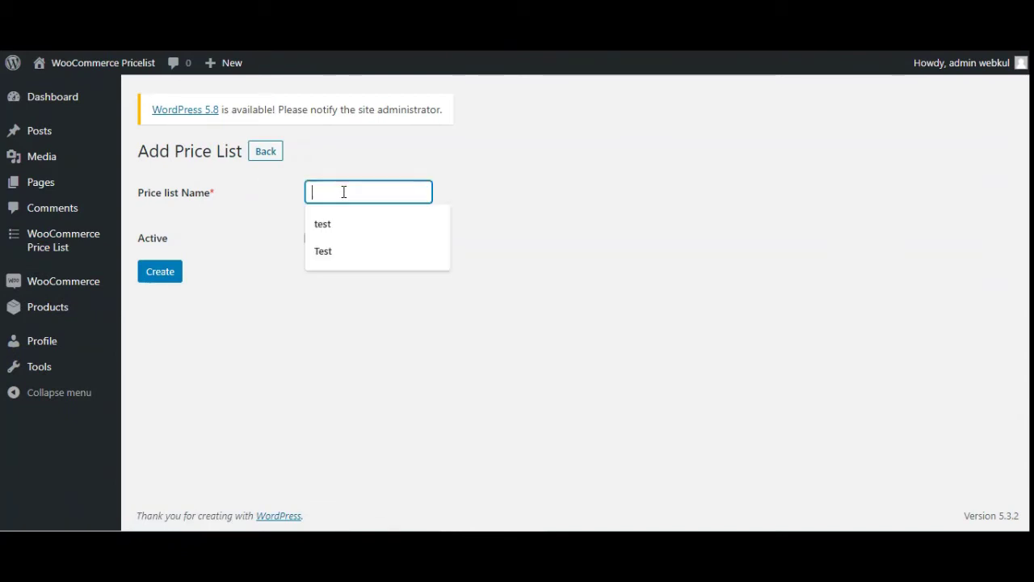
left_click(331, 254)
left_click(311, 239)
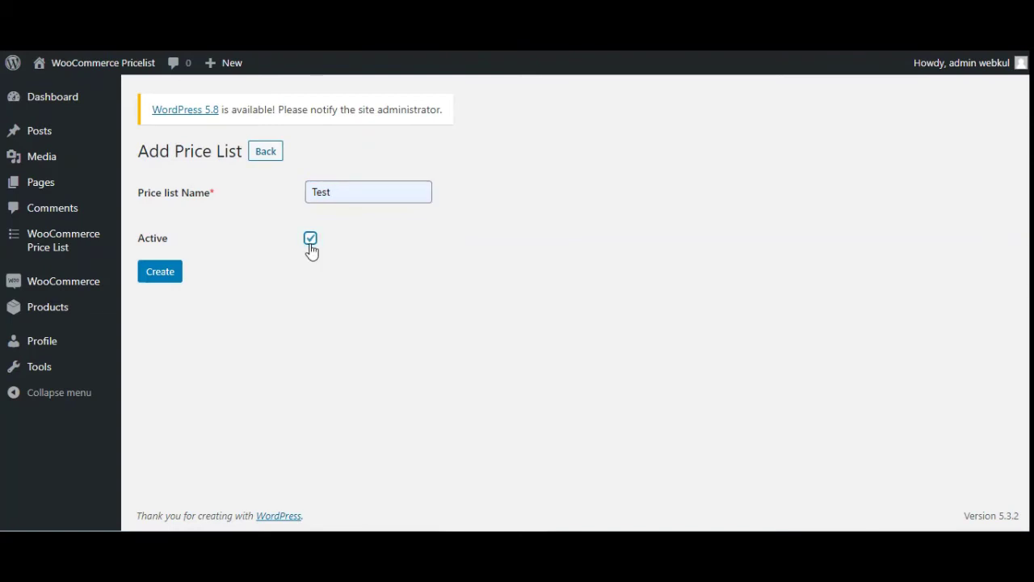
left_click(167, 277)
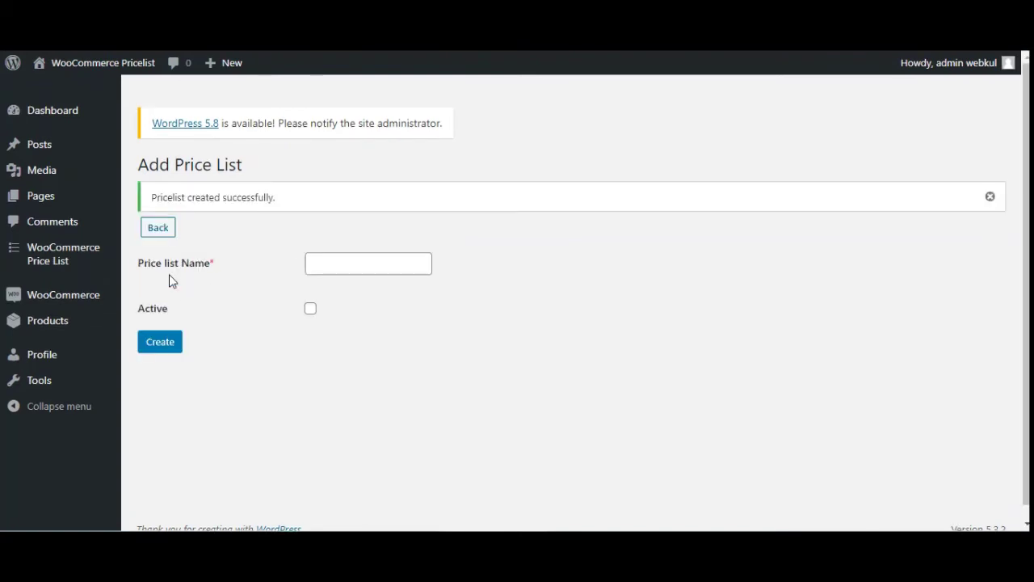
left_click(162, 229)
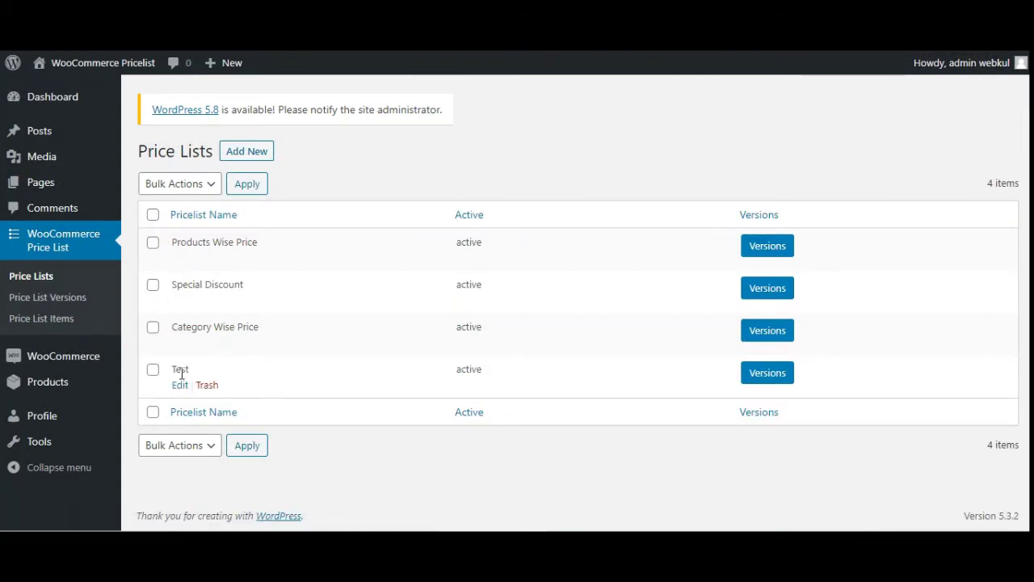
Start a new price list version named "test version", mark it active and assign it to the parent price list Test
left_click(69, 306)
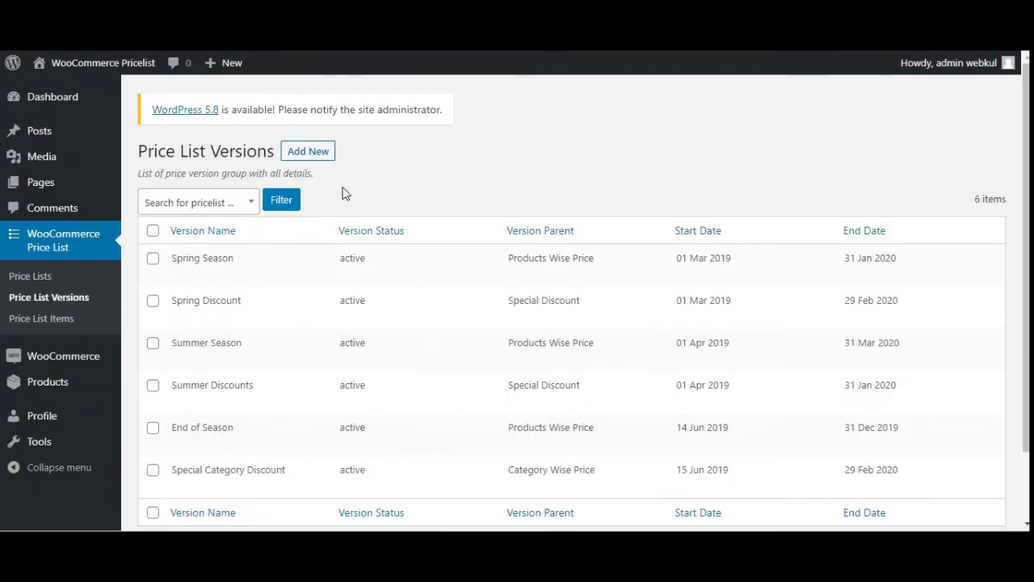
scroll(337, 337, "down", 2)
scroll(311, 337, "up", 2)
left_click(323, 152)
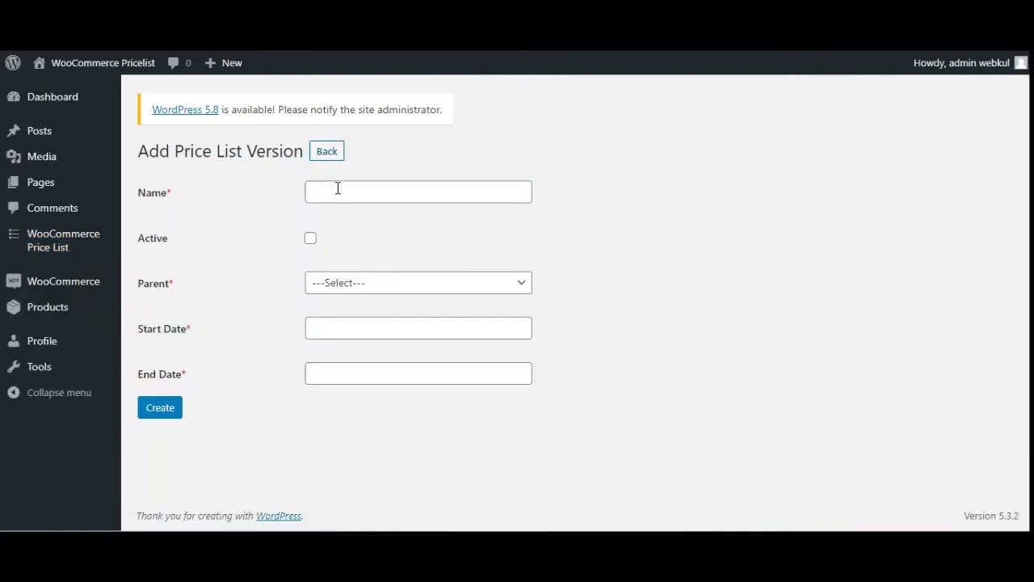
left_click(338, 188)
left_click(335, 226)
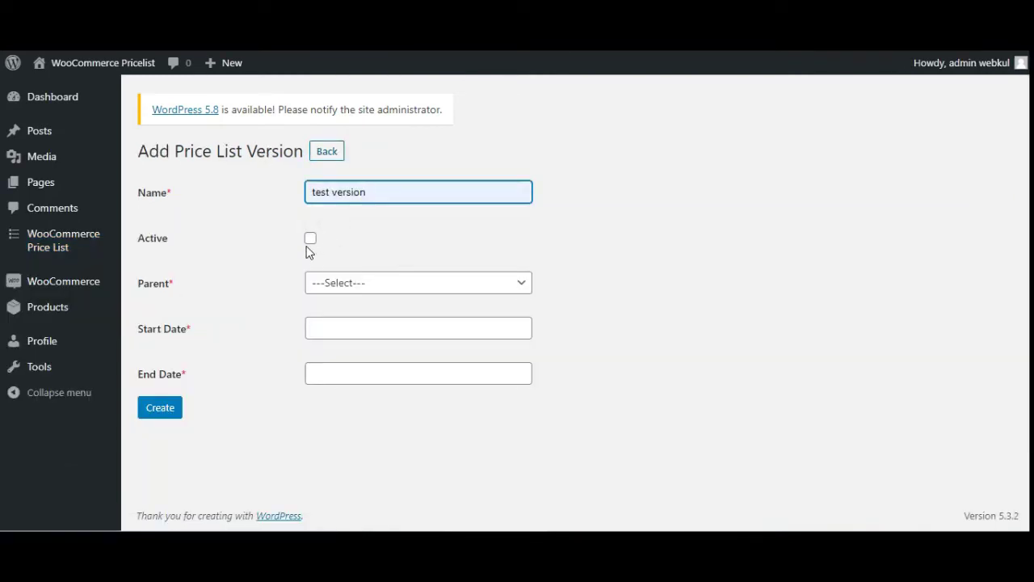
left_click(311, 239)
left_click(355, 289)
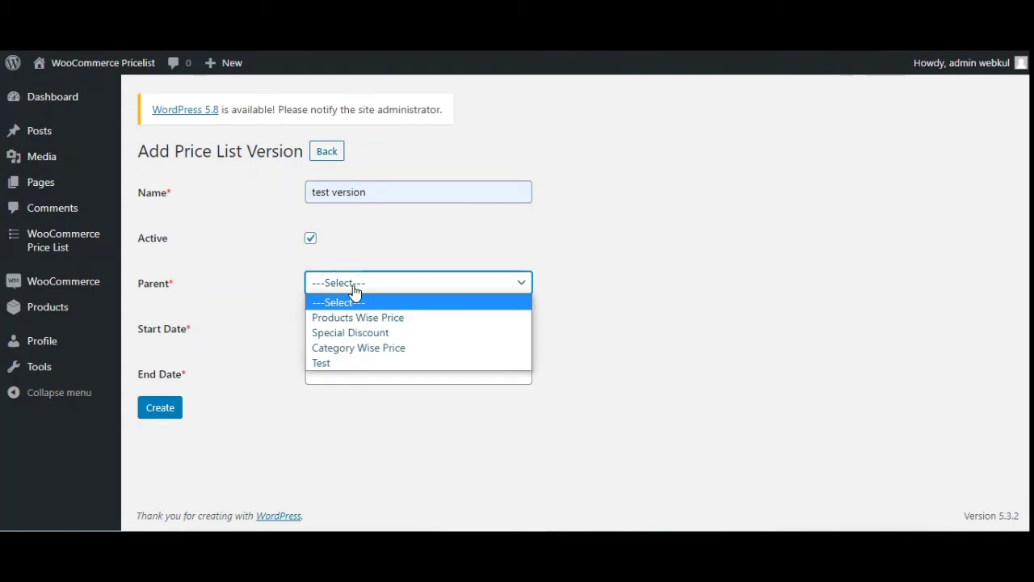
left_click(342, 365)
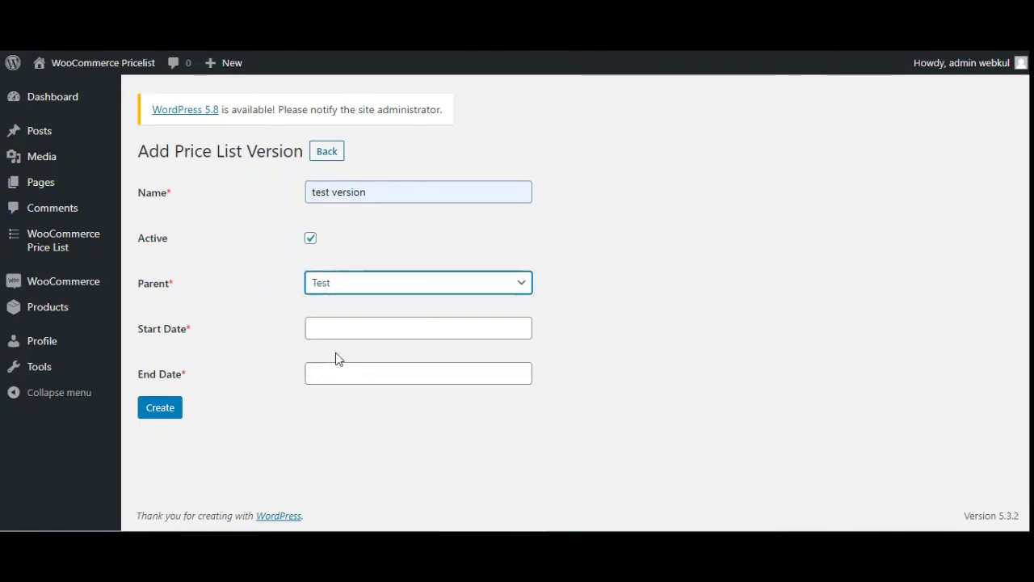
Set the version's start date to 12-08-2021 and end date to 14-08-2021, create it and return to the versions overview
left_click(344, 334)
left_click(395, 440)
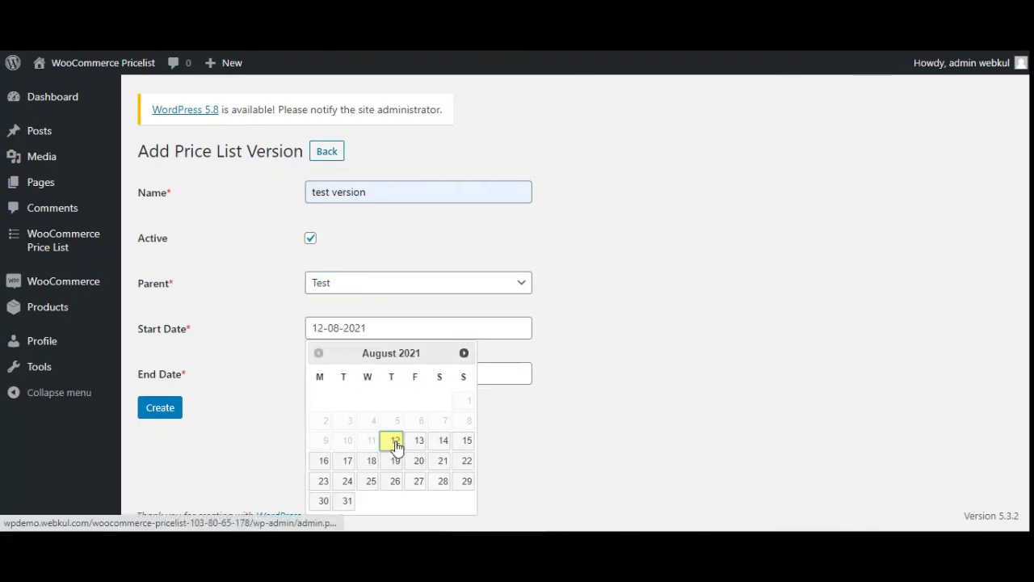
left_click(347, 377)
left_click(442, 286)
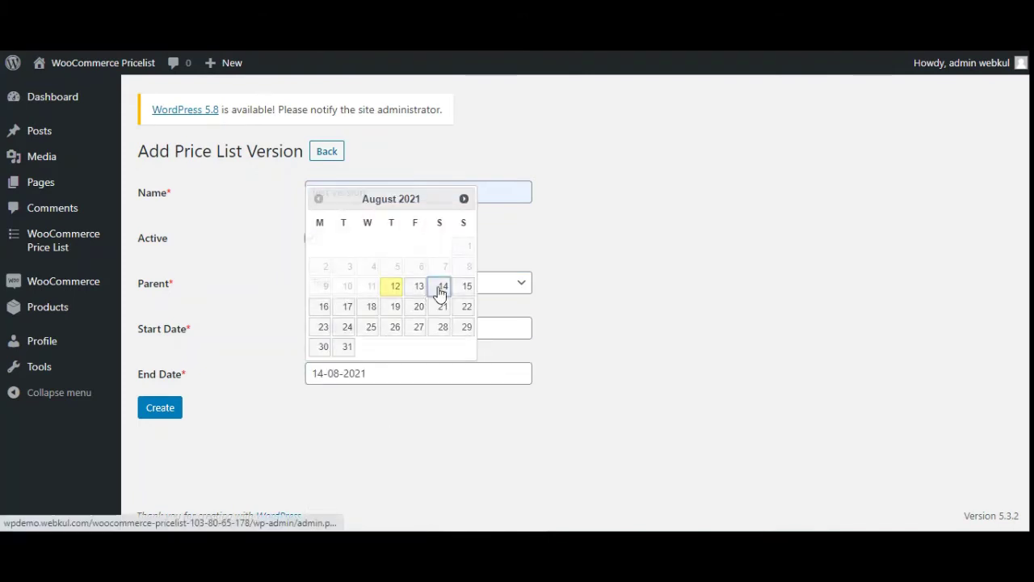
left_click(159, 408)
left_click(158, 219)
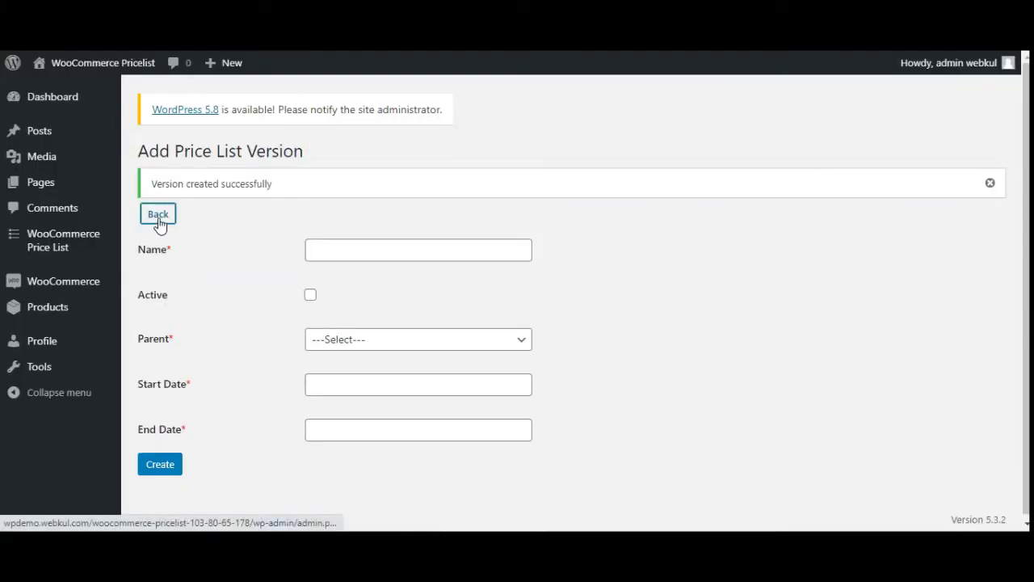
scroll(216, 373, "down", 3)
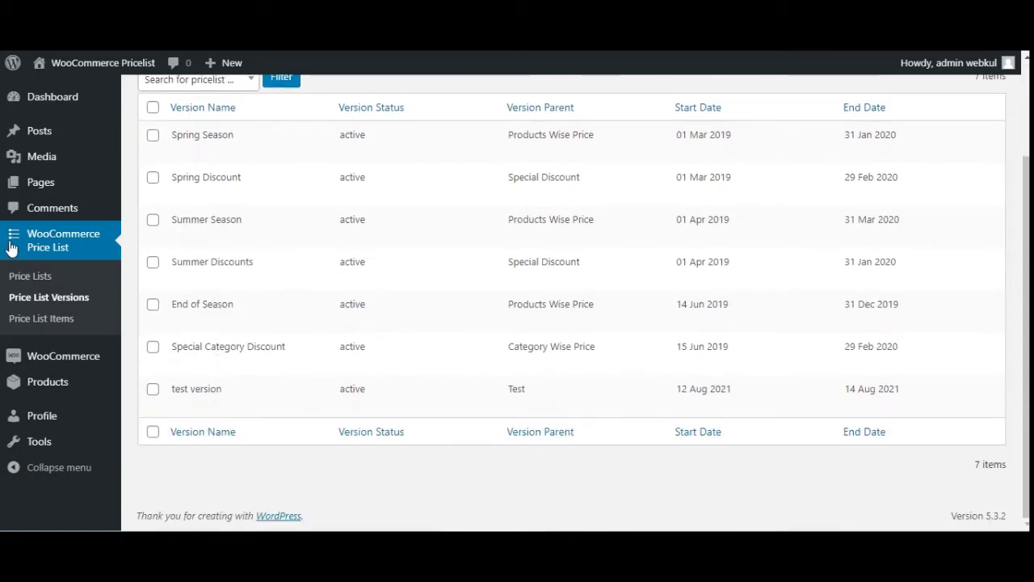
Start a new price list item with rule name "test rule 2", parent "test version" and sequence 1
left_click(52, 325)
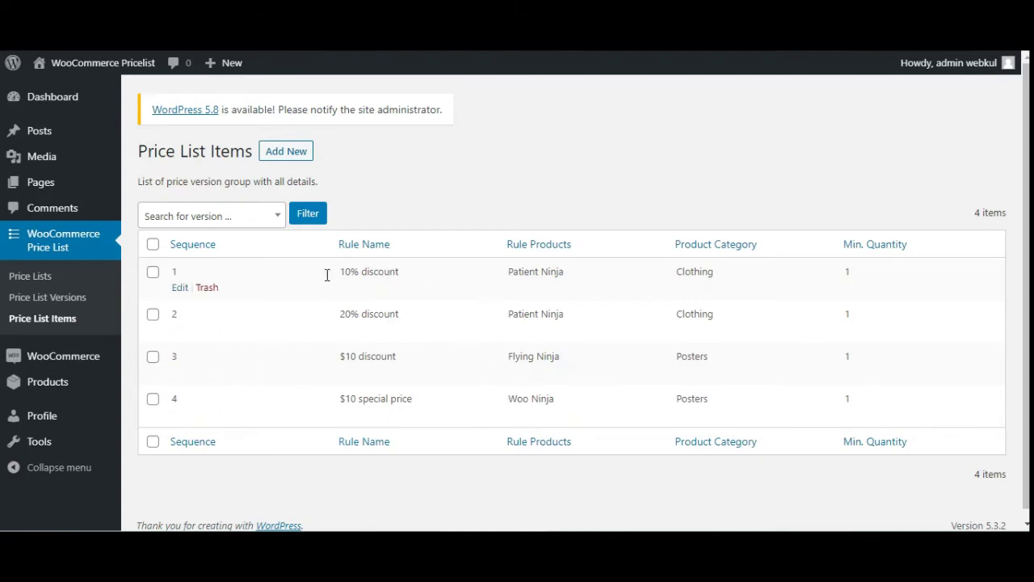
left_click(286, 158)
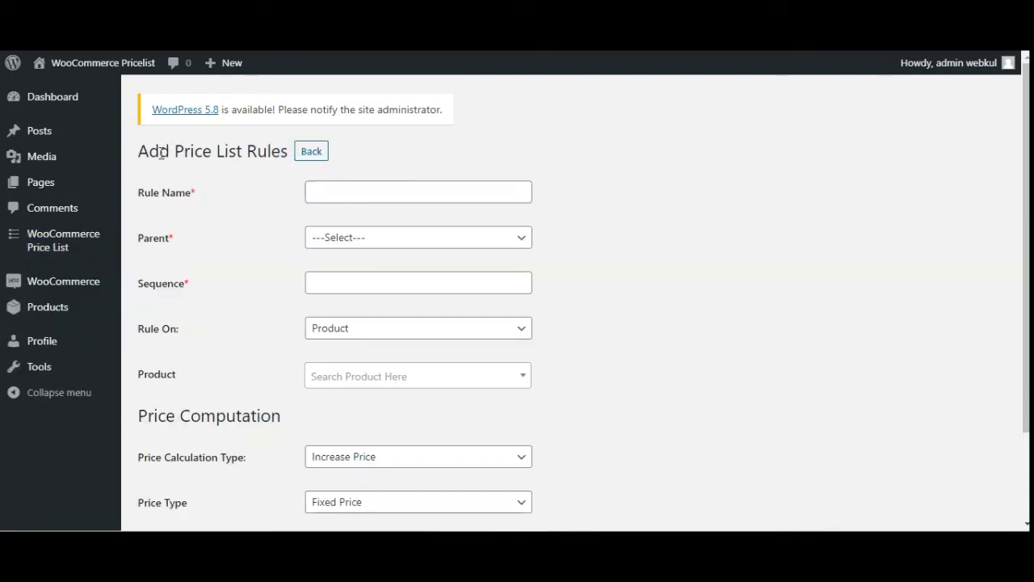
left_click_drag(162, 154, 289, 153)
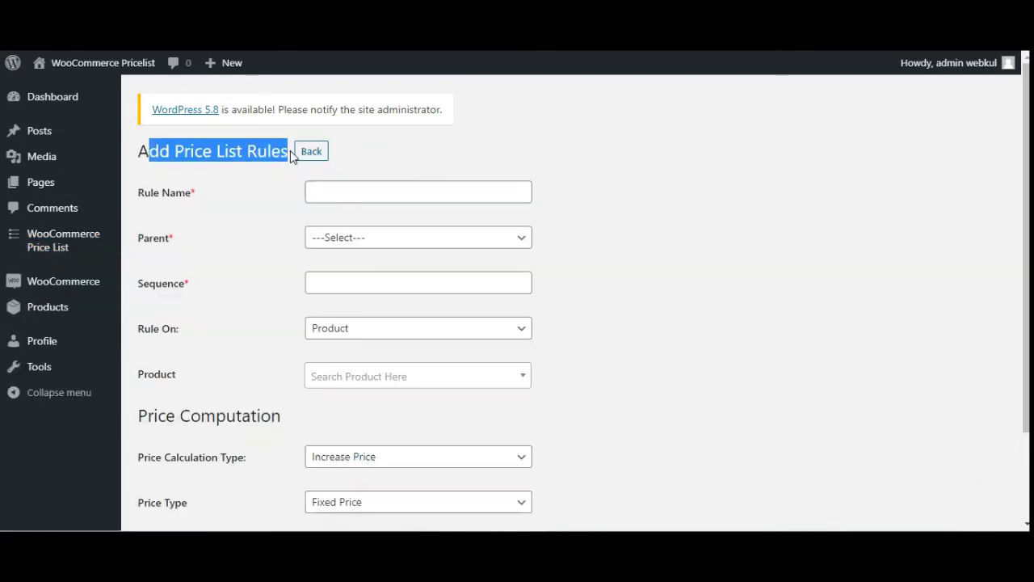
left_click(356, 193)
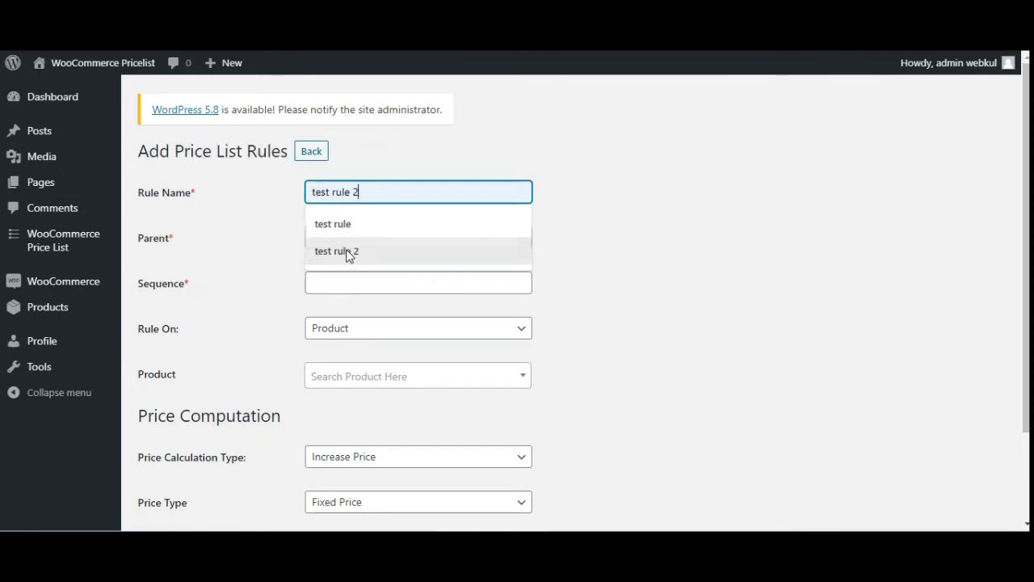
left_click(347, 252)
left_click(363, 239)
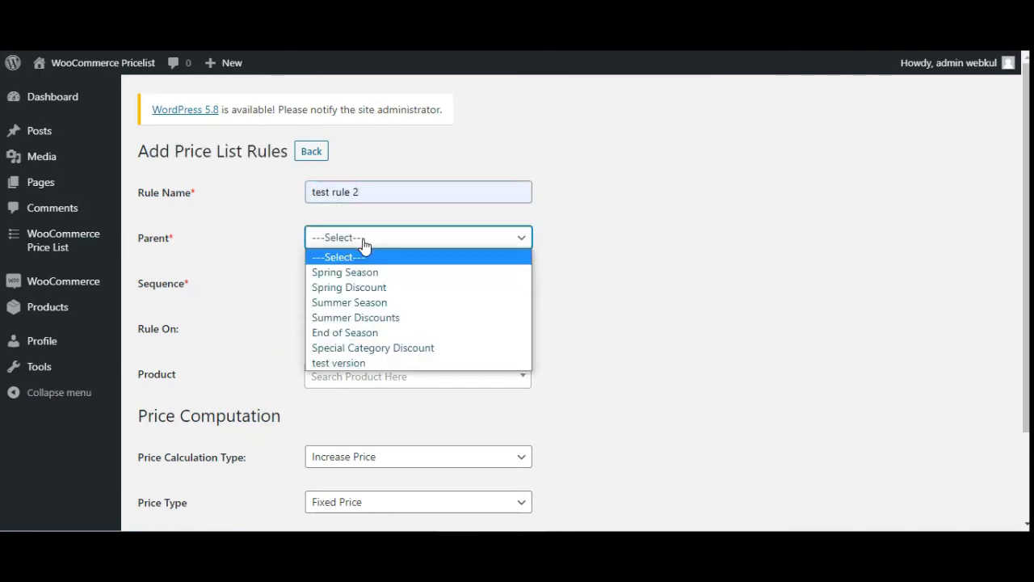
left_click(353, 364)
left_click(338, 284)
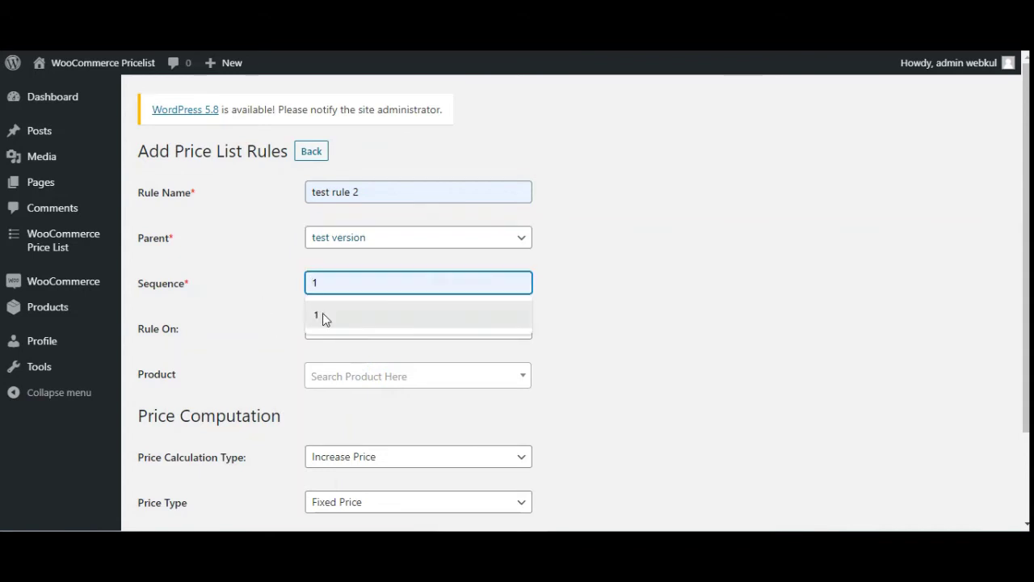
left_click(322, 313)
Examine the conditions available under Rule On and the price computation fields of the new rule
scroll(479, 320, "down", 1)
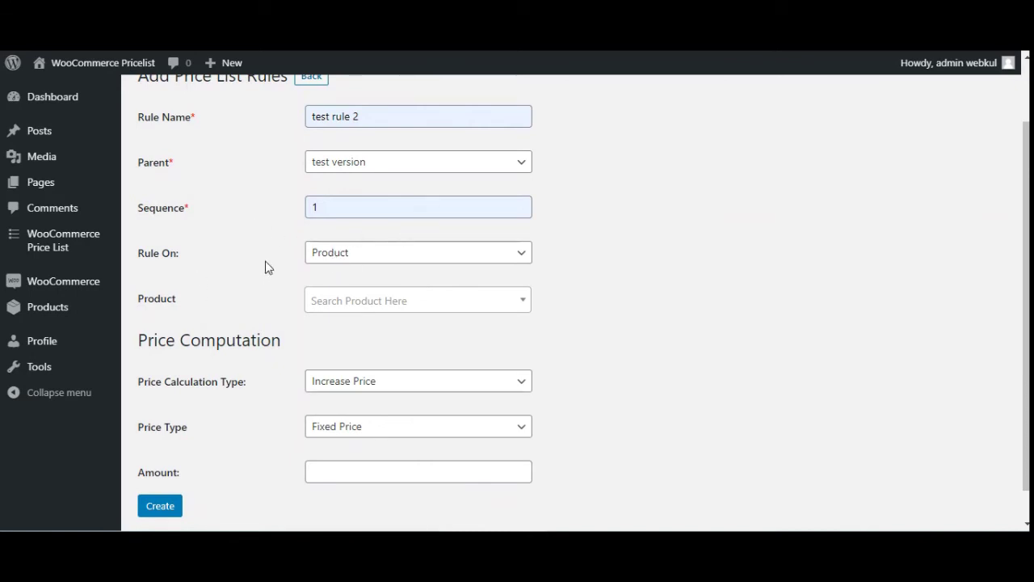
left_click(396, 254)
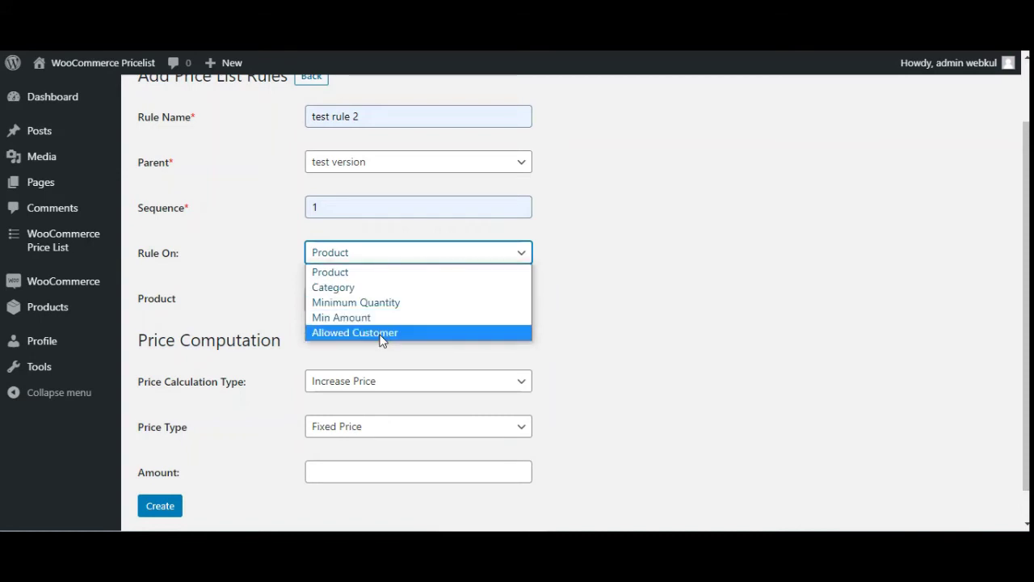
left_click(559, 320)
left_click(434, 263)
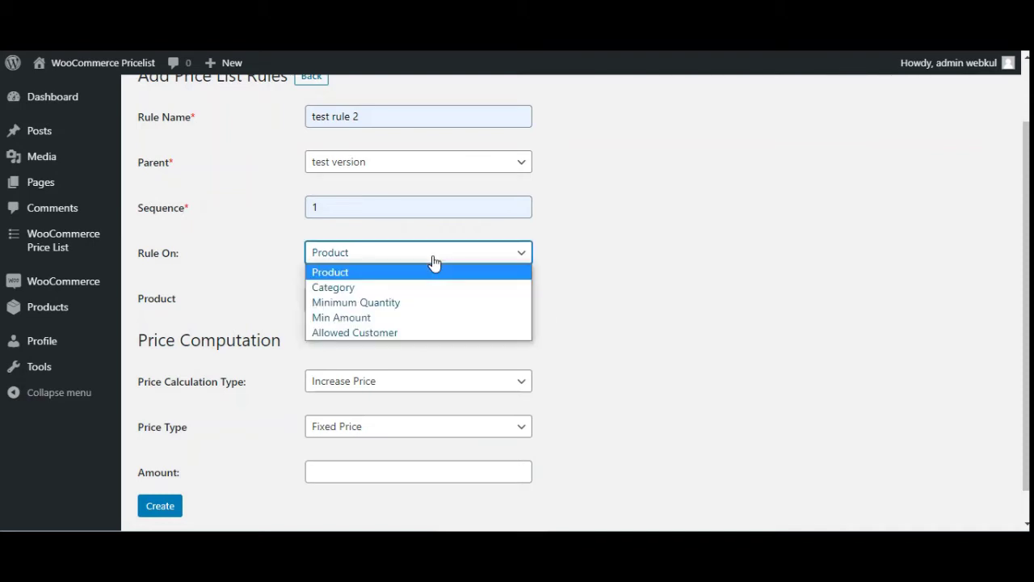
left_click(626, 257)
scroll(346, 325, "down", 1)
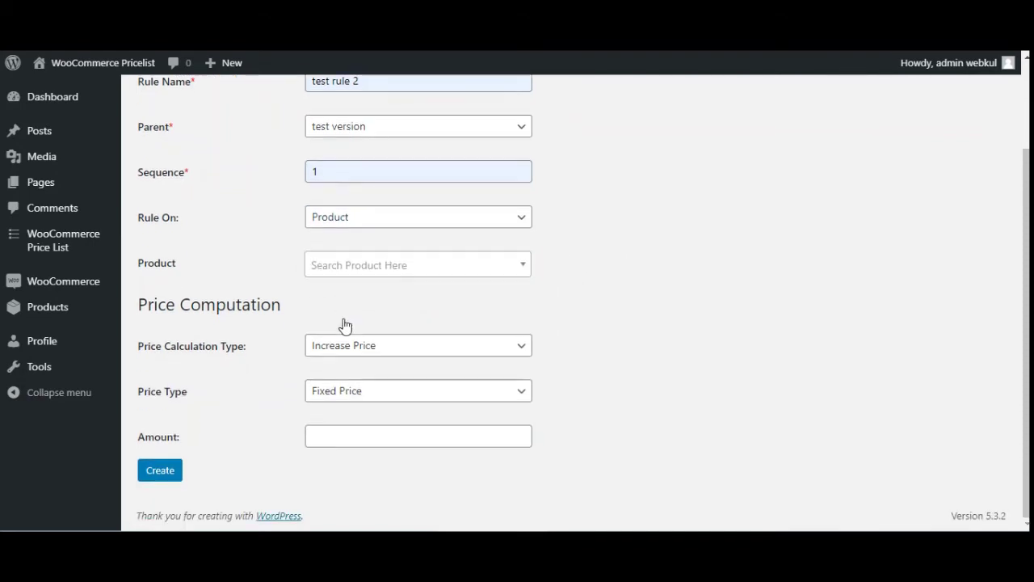
scroll(345, 324, "up", 2)
scroll(346, 324, "down", 2)
scroll(345, 324, "up", 1)
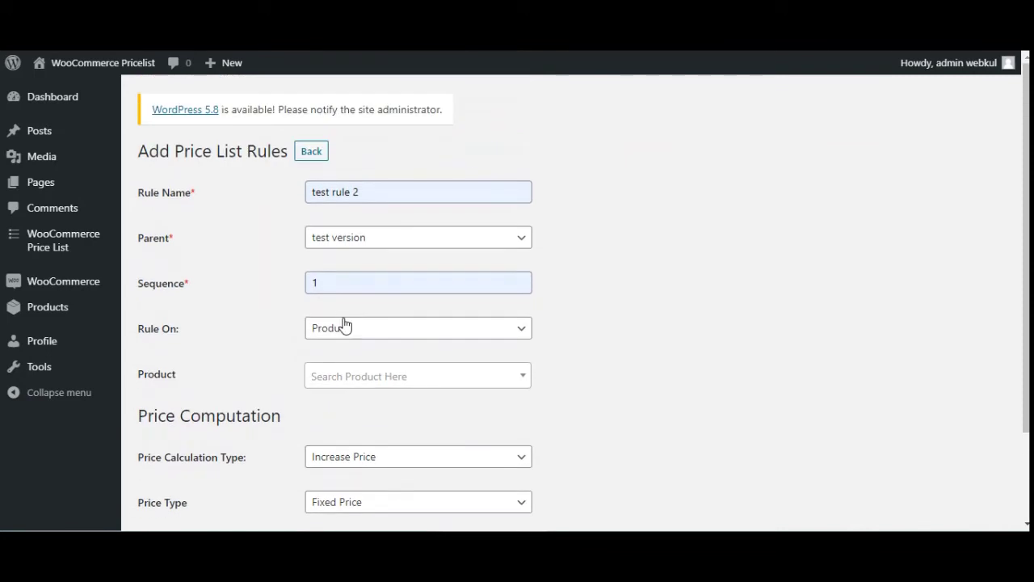
scroll(344, 324, "down", 1)
scroll(346, 323, "up", 1)
left_click_drag(137, 339, 179, 339)
left_click(348, 339)
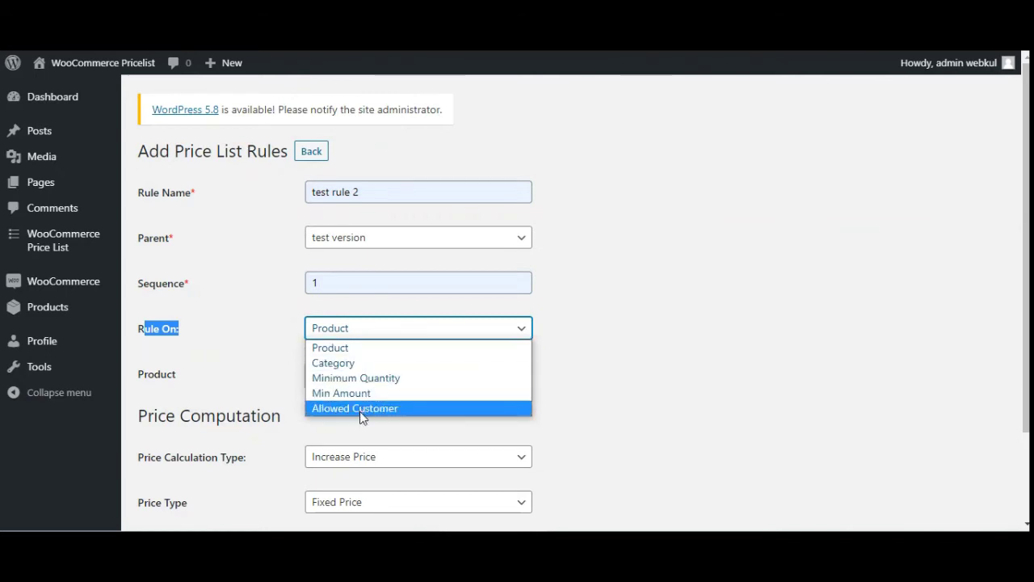
left_click(191, 341)
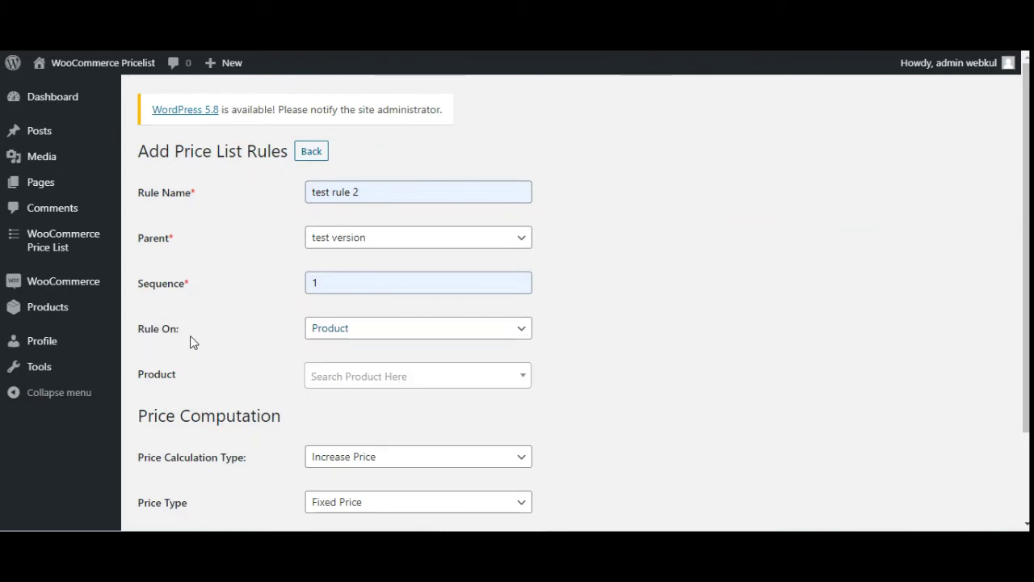
left_click_drag(138, 334, 242, 350)
left_click(227, 344)
scroll(226, 344, "down", 2)
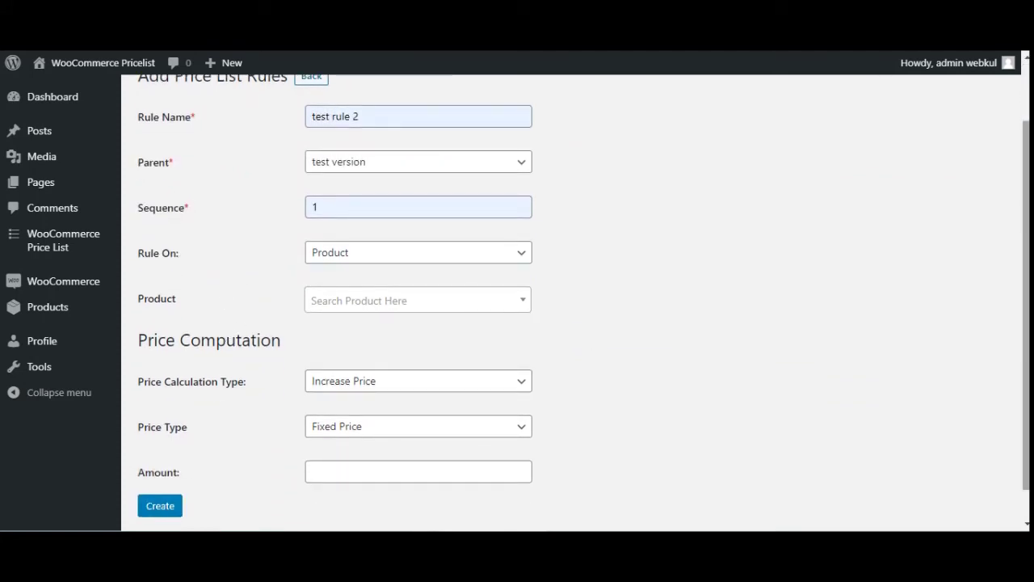
scroll(479, 291, "down", 1)
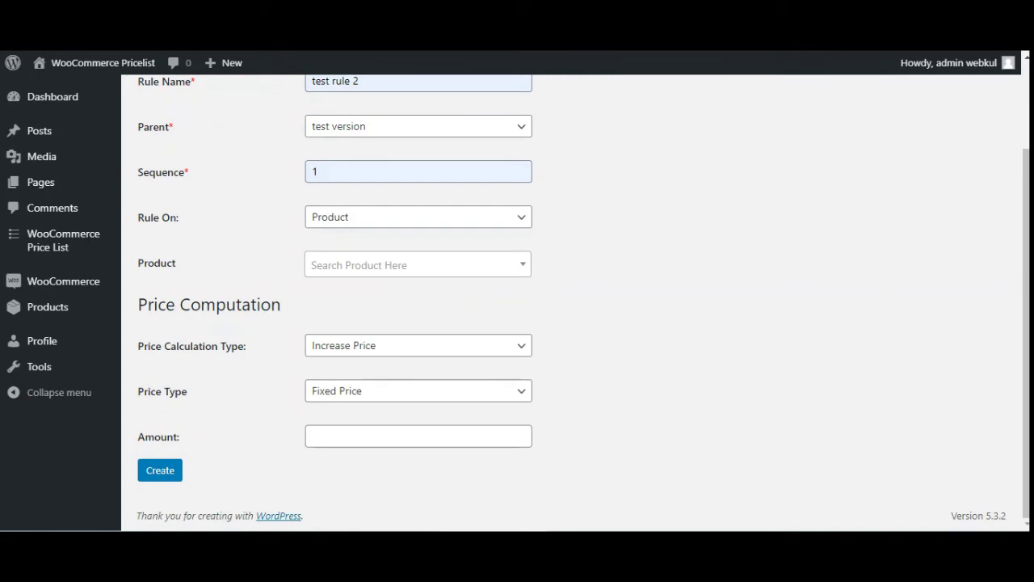
scroll(583, 298, "up", 1)
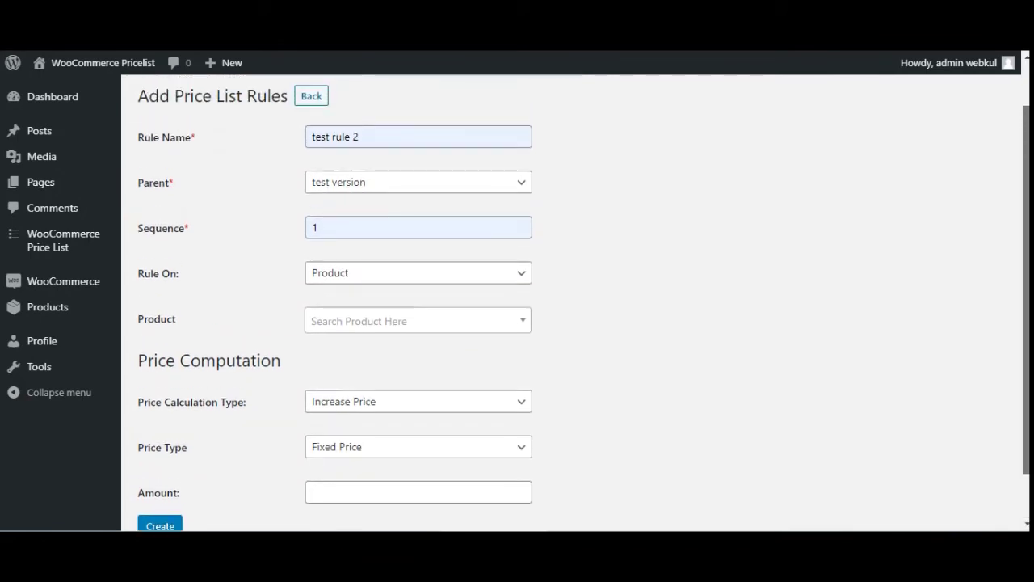
Keep the rule based on Product and search for "happy" to assign the product Happy Ninja
left_click(358, 278)
left_click(359, 278)
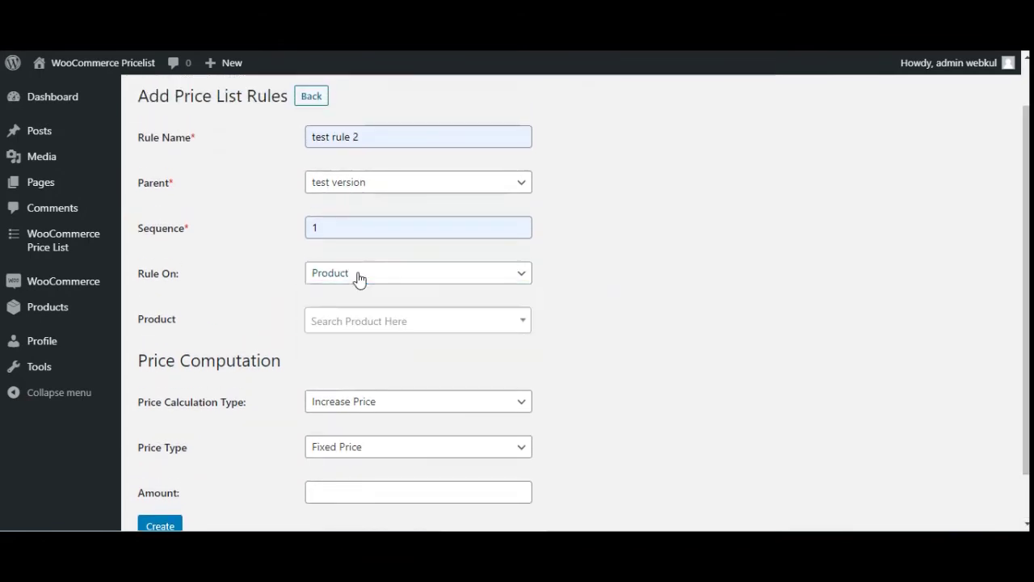
left_click(361, 326)
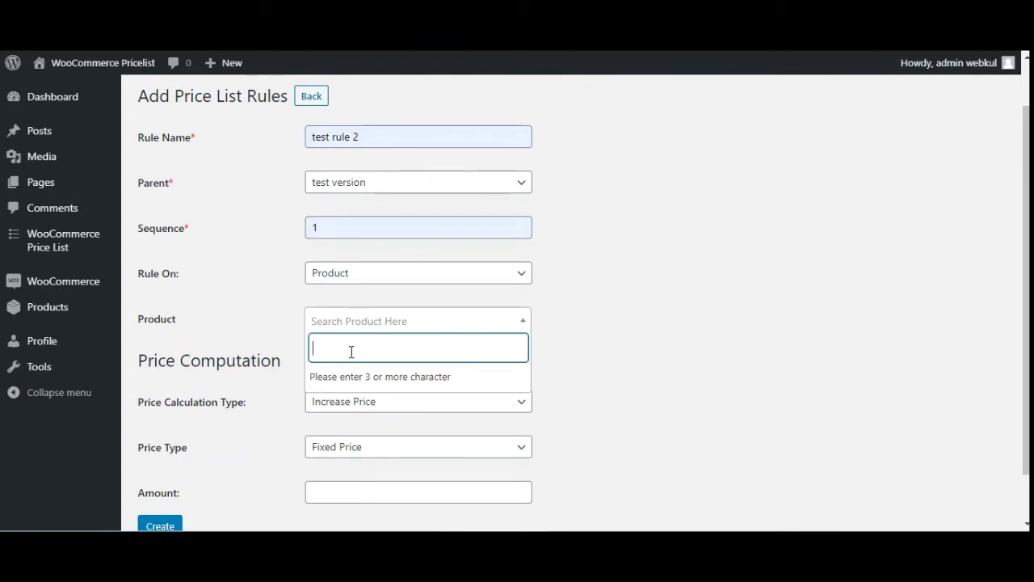
type("happy")
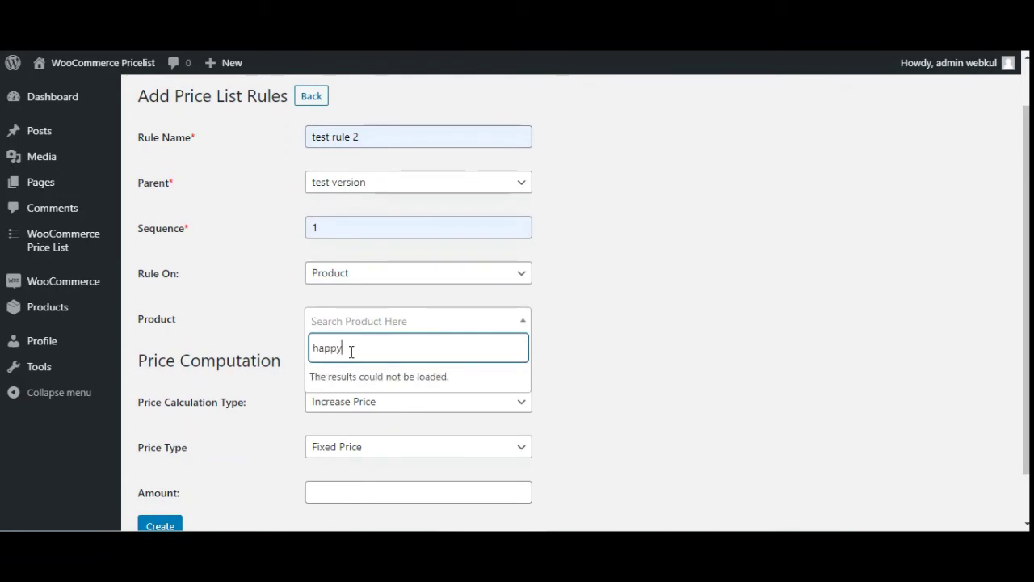
left_click(344, 378)
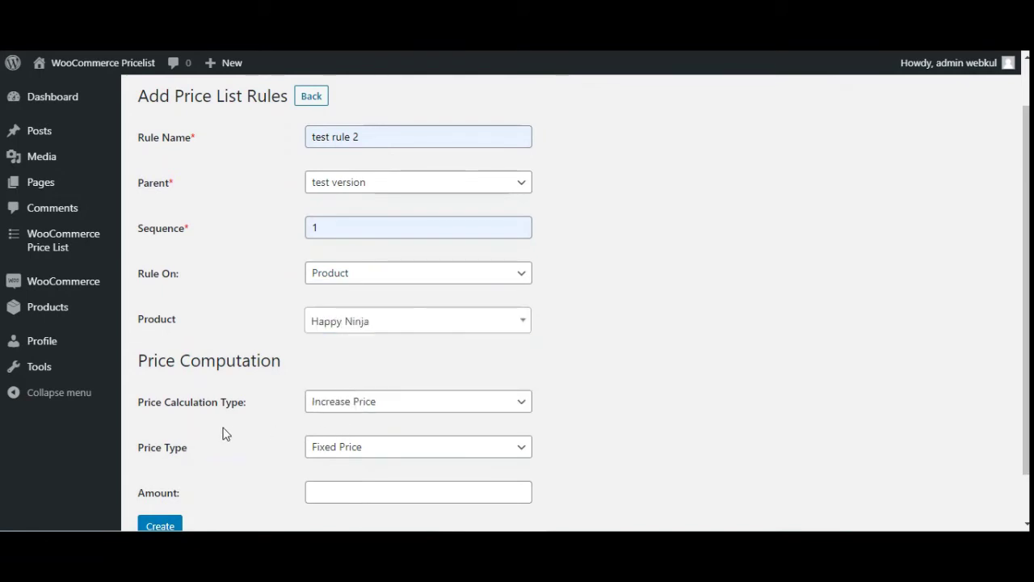
Set the rule to increase the price by a fixed amount of 20, create it and return to the price list items
scroll(386, 412, "down", 1)
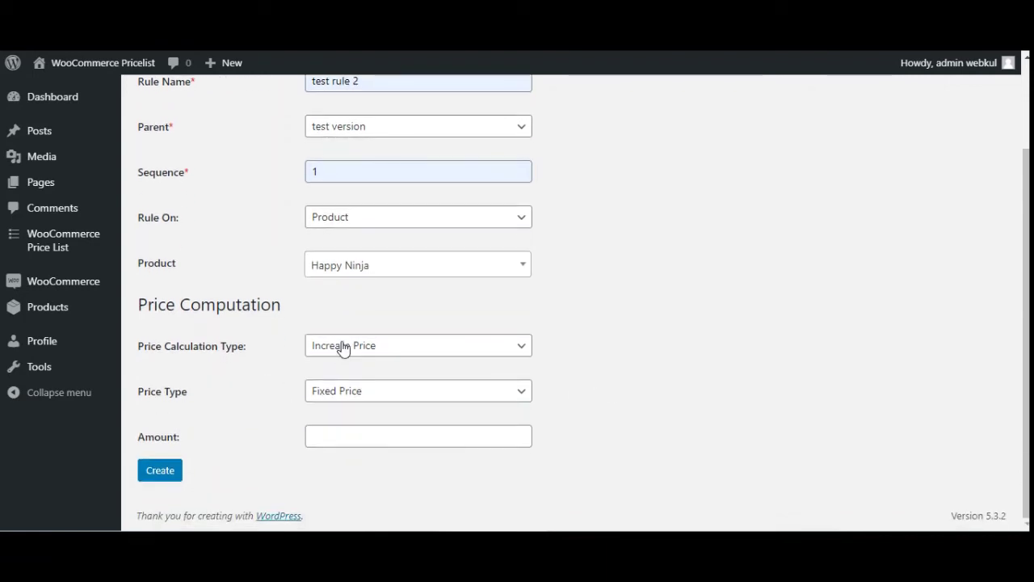
left_click(343, 347)
left_click(343, 348)
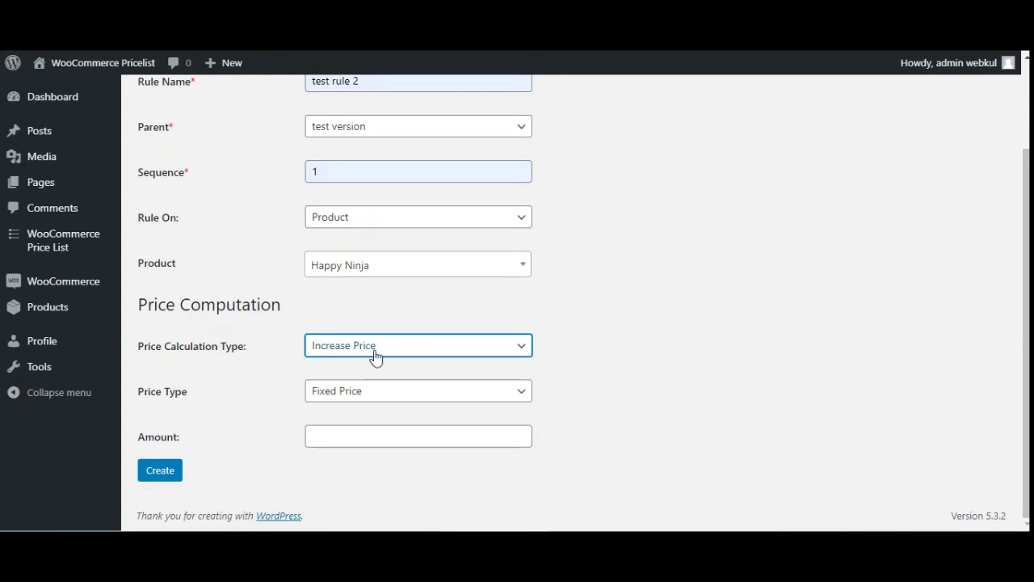
double_click(166, 396)
left_click(331, 394)
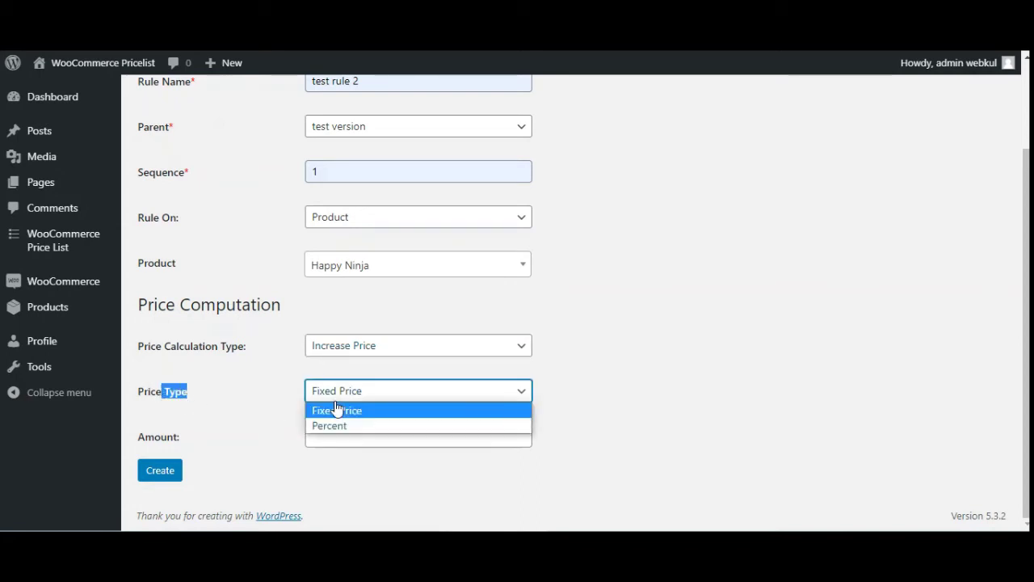
left_click(337, 412)
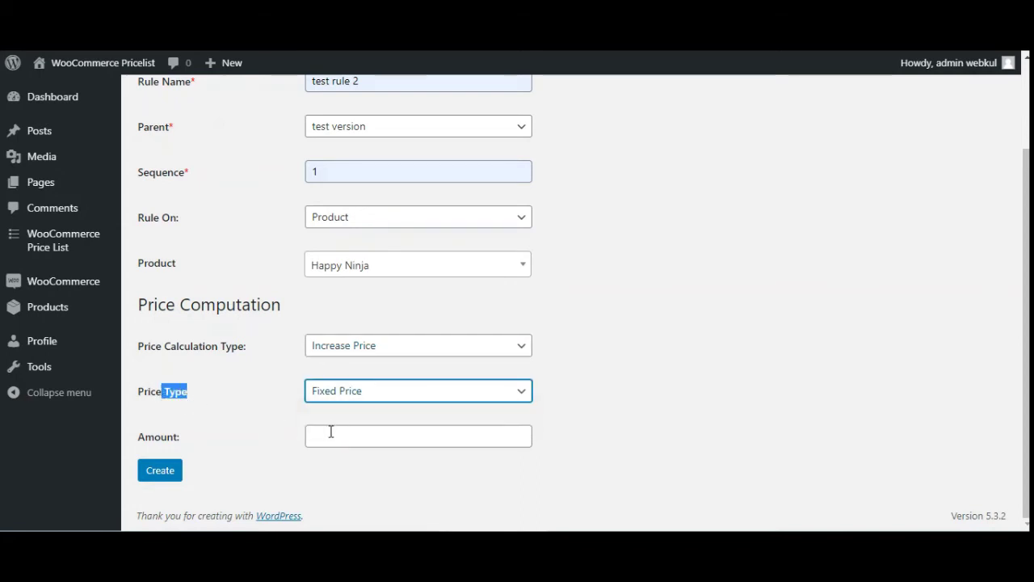
left_click(327, 436)
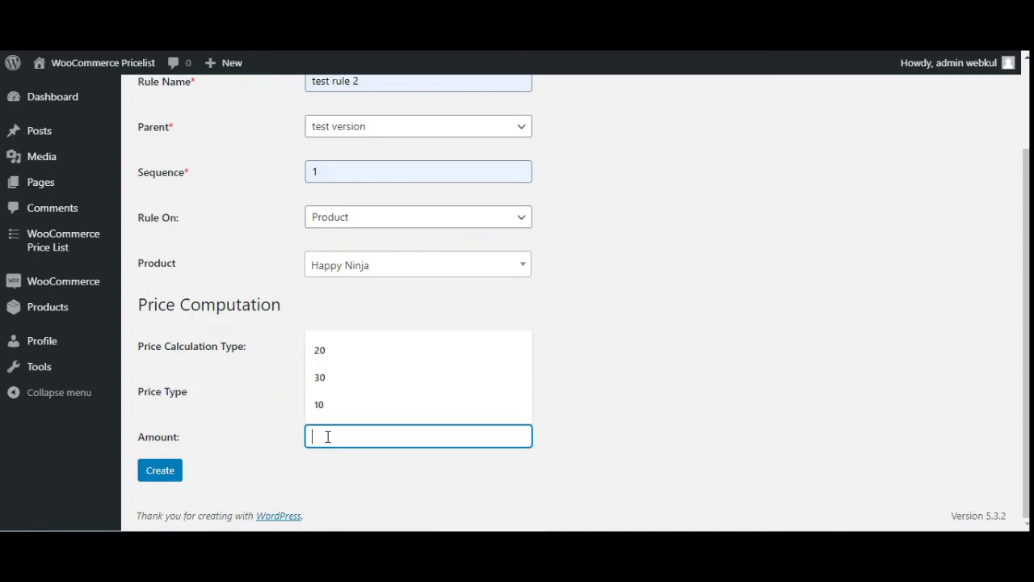
left_click(364, 351)
left_click(160, 471)
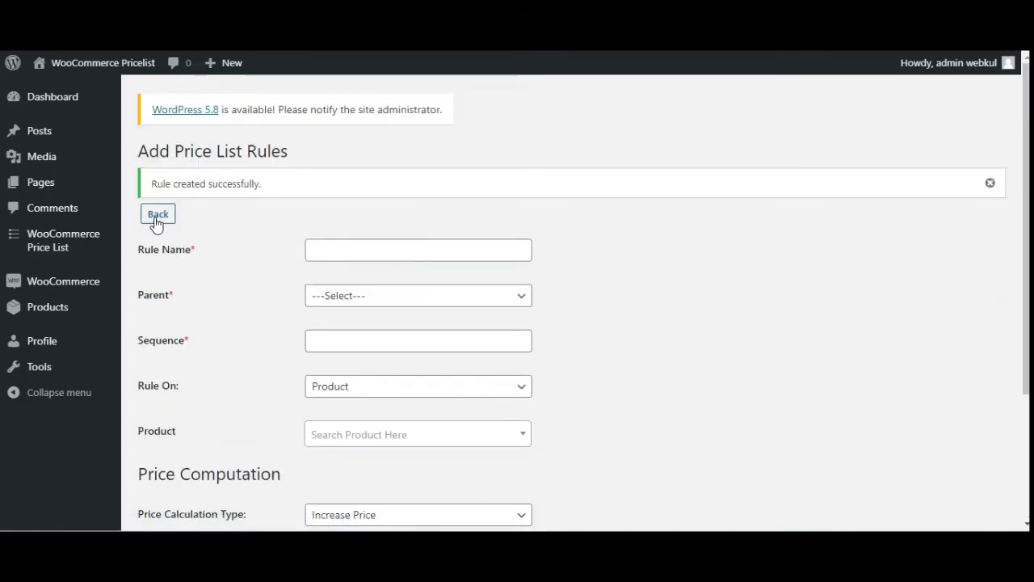
left_click(160, 219)
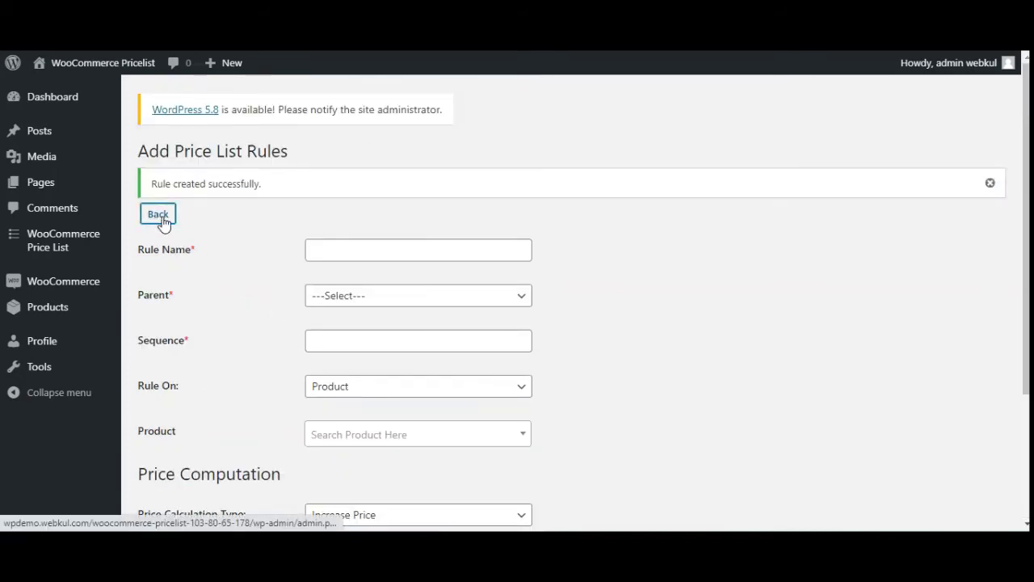
Open "test rule 2" for editing and change what the rule applies on to Category
scroll(294, 431, "down", 1)
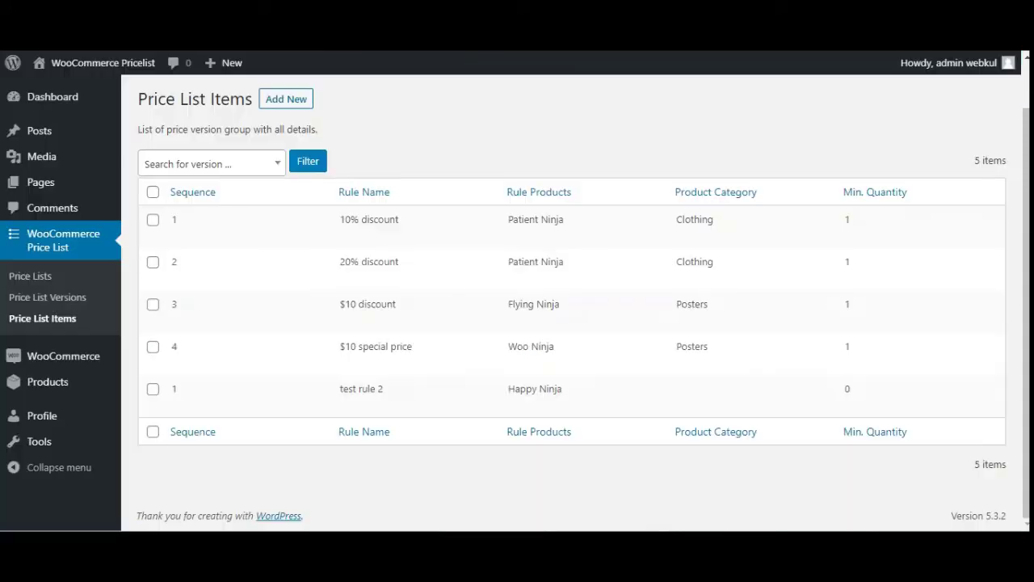
left_click(185, 408)
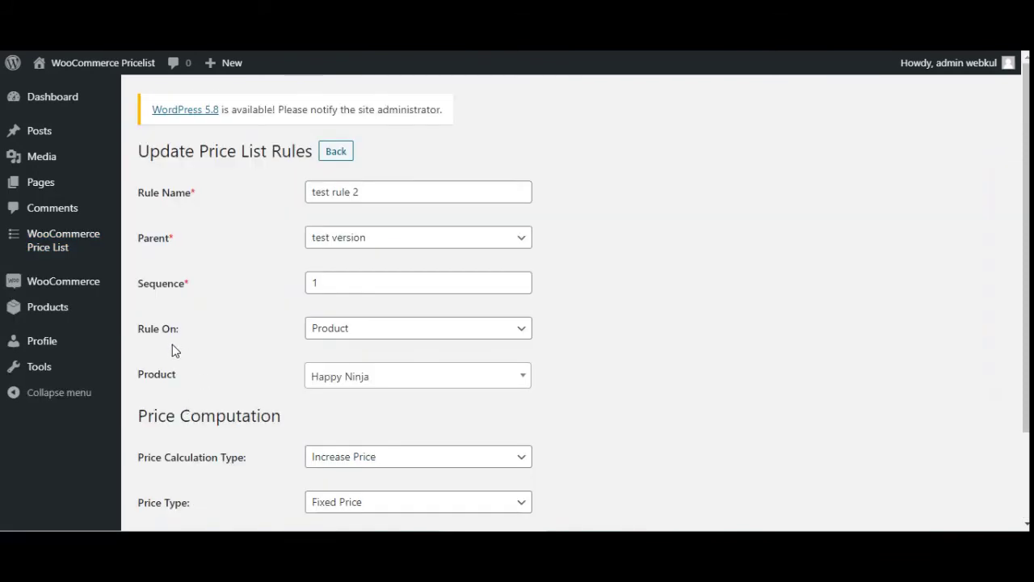
double_click(162, 336)
left_click(422, 329)
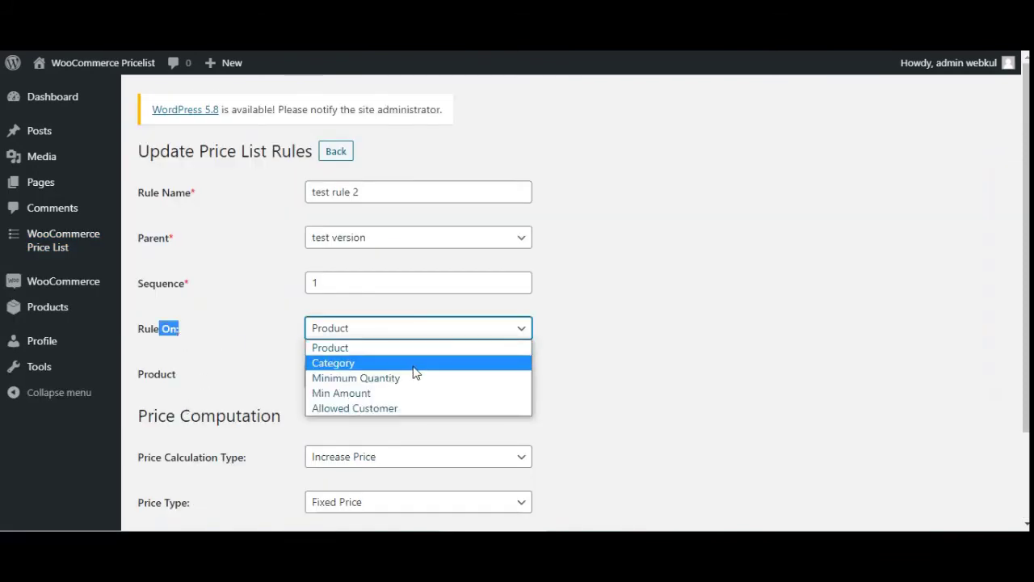
left_click(415, 365)
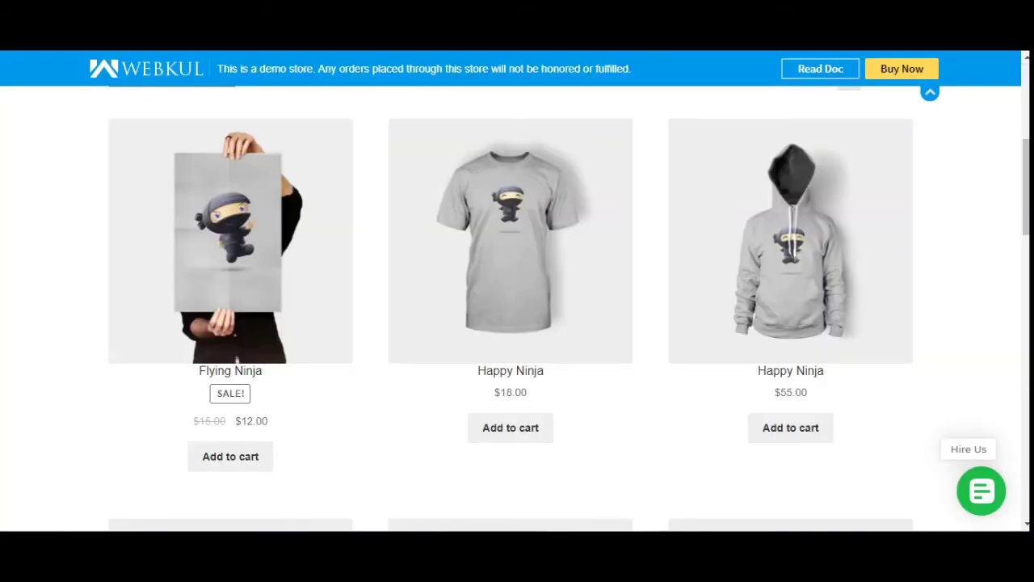
Look through the storefront's product listing down to the Woo Album products
scroll(999, 449, "down", 15)
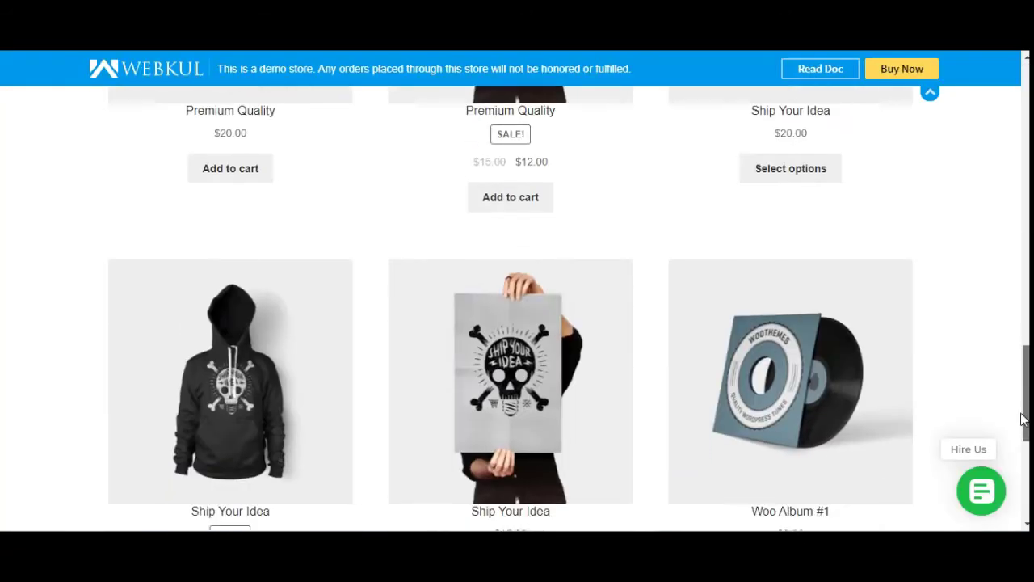
scroll(784, 279, "up", 2)
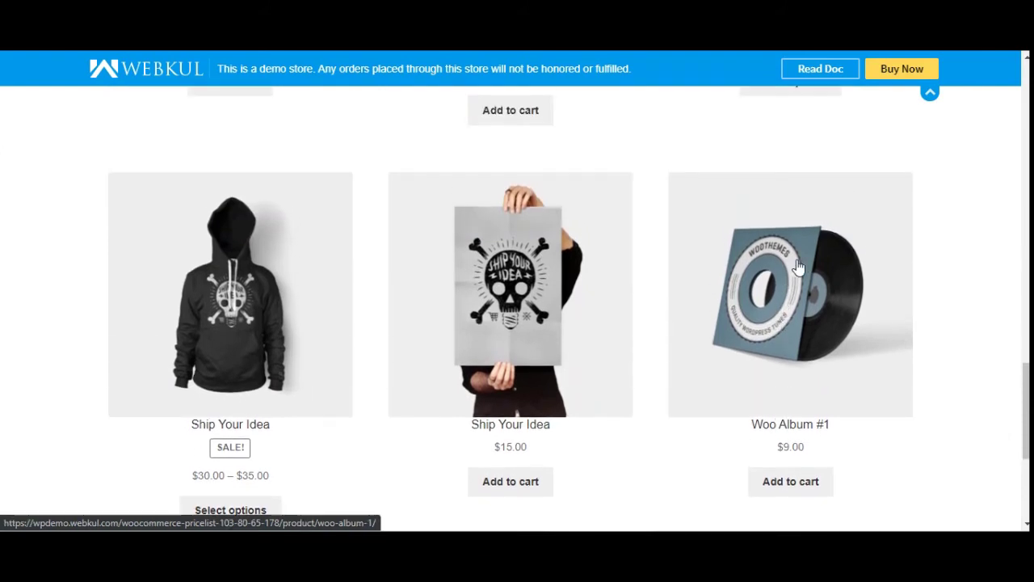
scroll(795, 330, "down", 1)
scroll(794, 329, "up", 1)
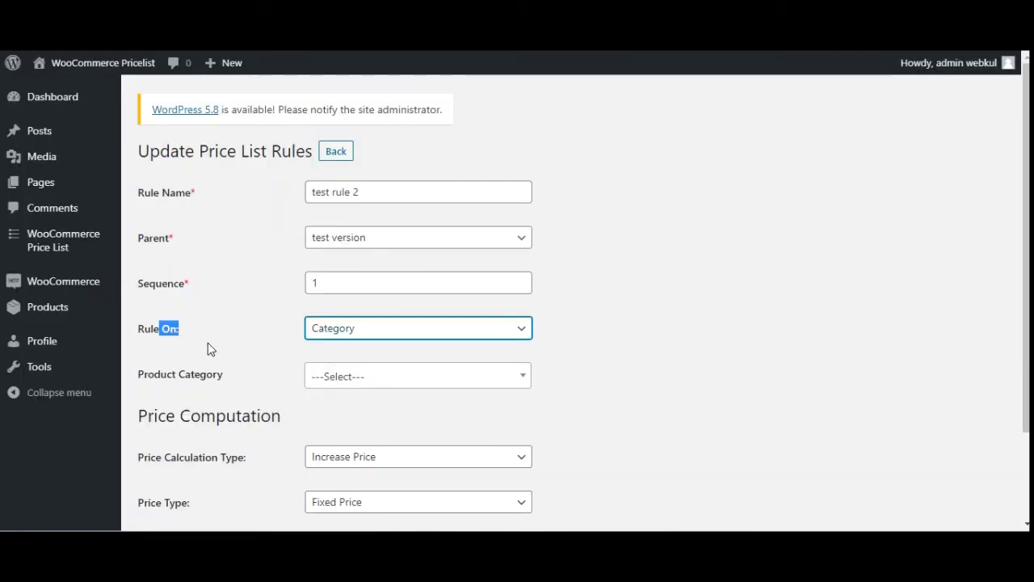
Choose Albums as the product category of "test rule 2" and update the rule
left_click(207, 349)
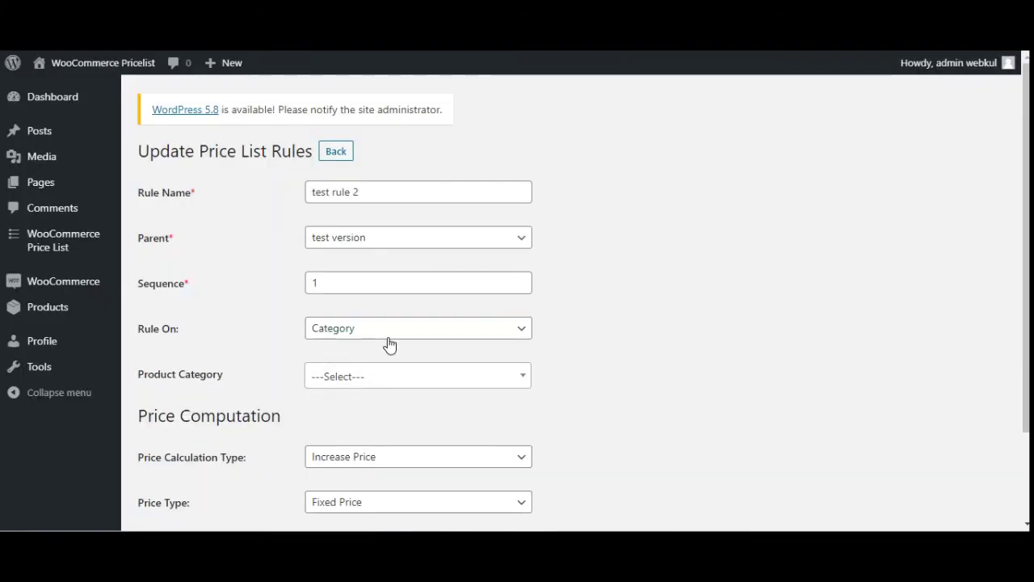
scroll(388, 344, "down", 1)
left_click(370, 306)
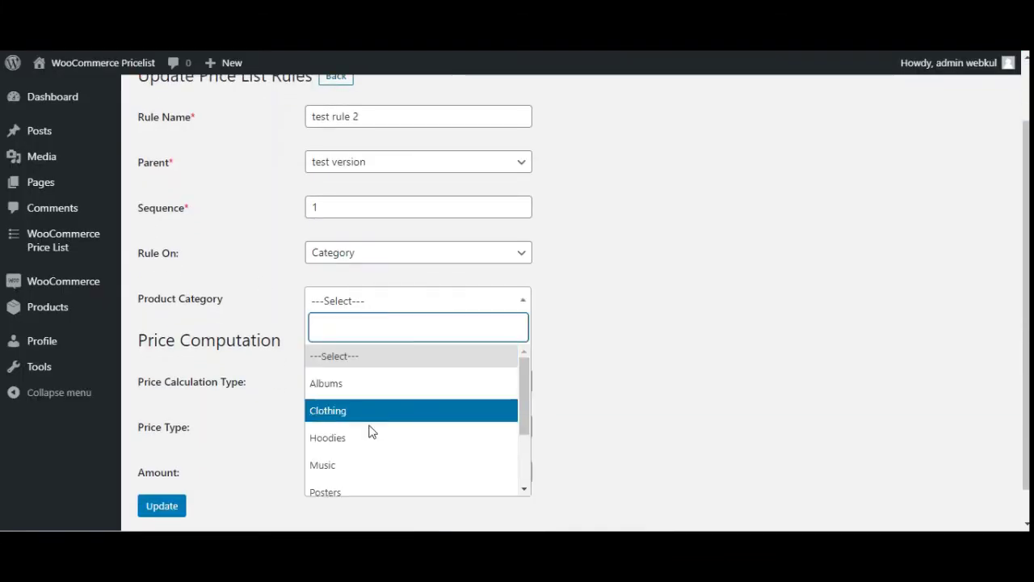
left_click(380, 399)
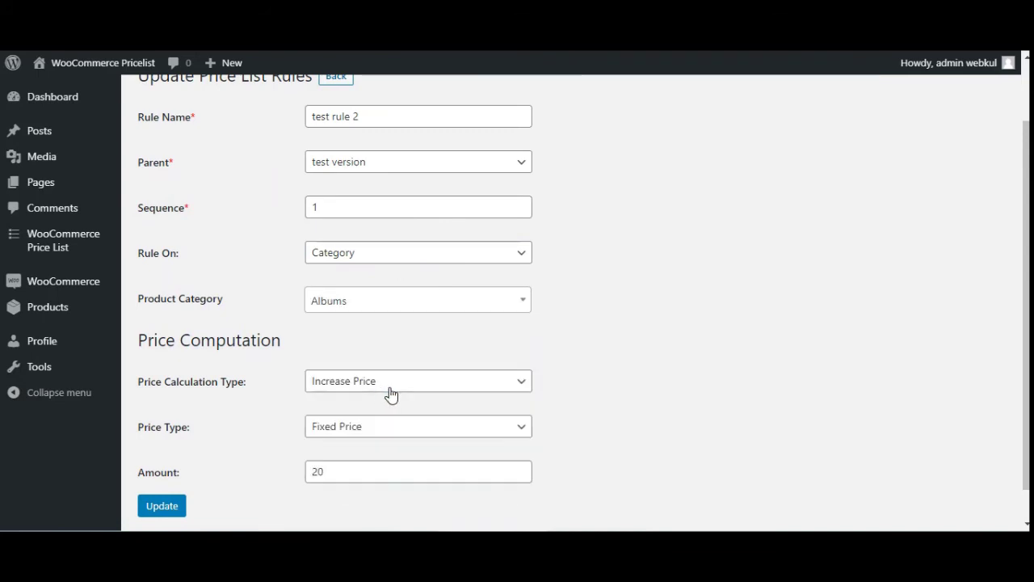
scroll(428, 361, "down", 1)
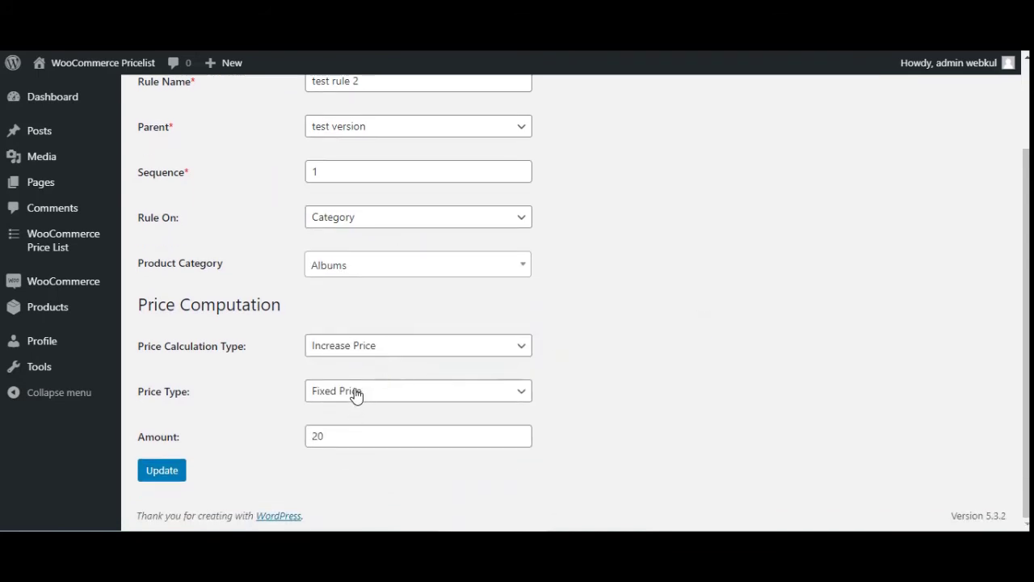
left_click(170, 471)
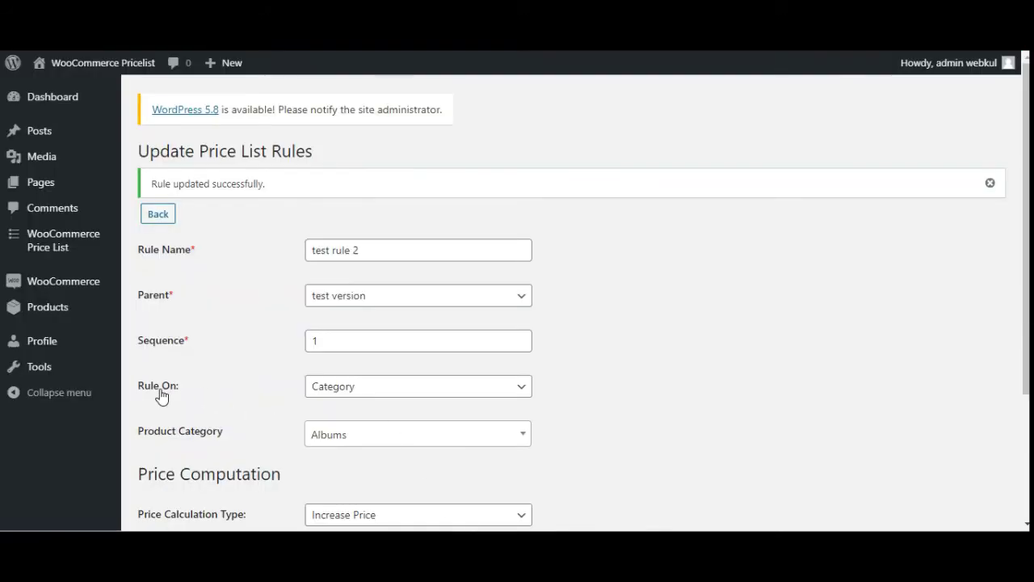
double_click(168, 386)
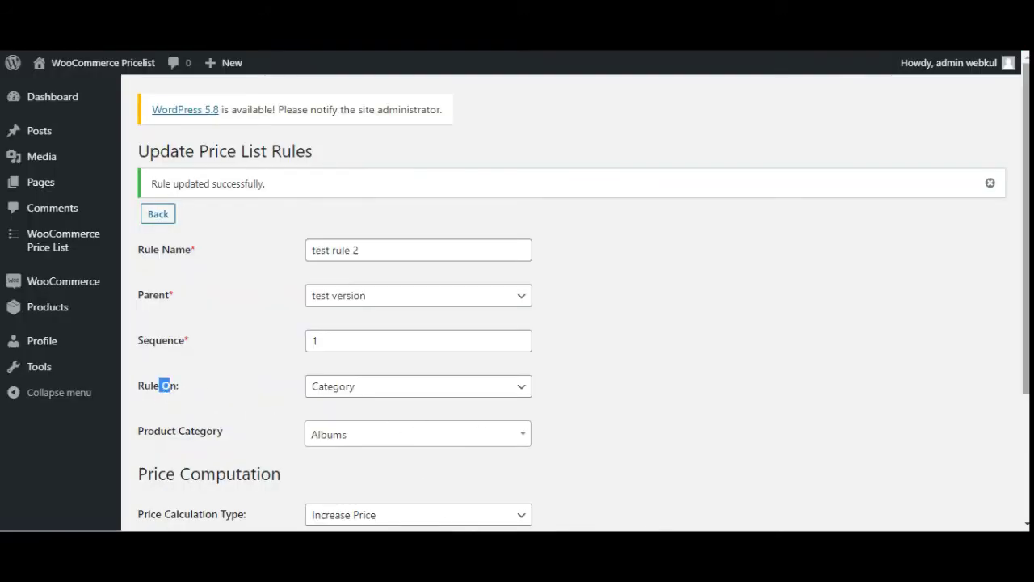
scroll(867, 377, "down", 2)
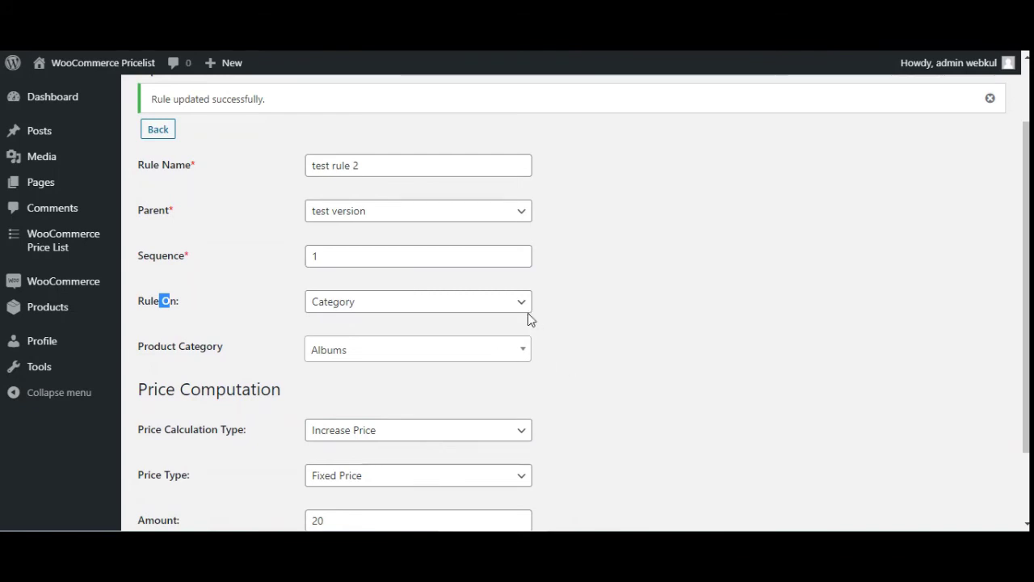
Change what "test rule 2" applies on to Minimum Quantity and set the minimum product quantity to 1
scroll(1024, 323, "down", 2)
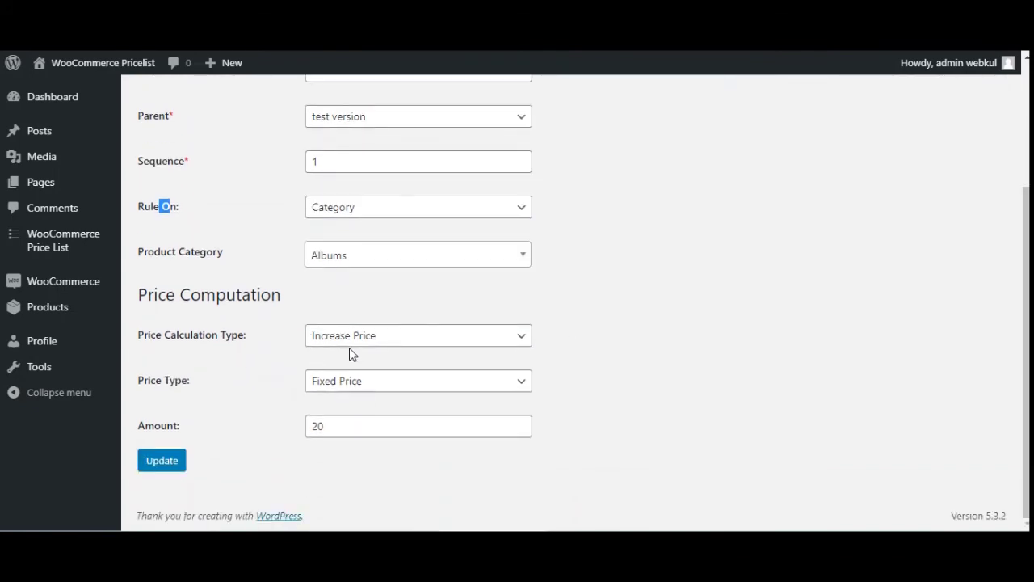
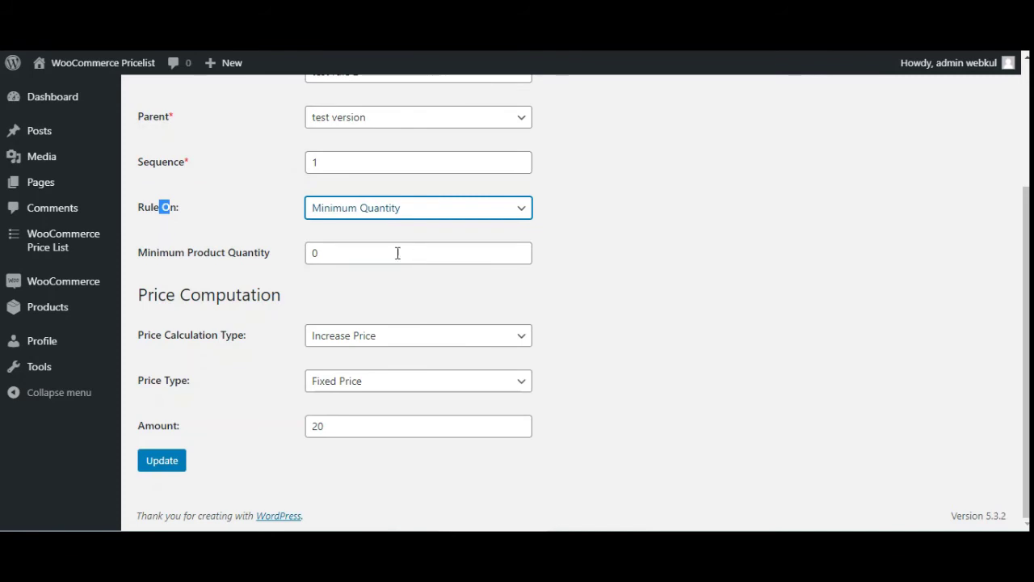
key("Tab")
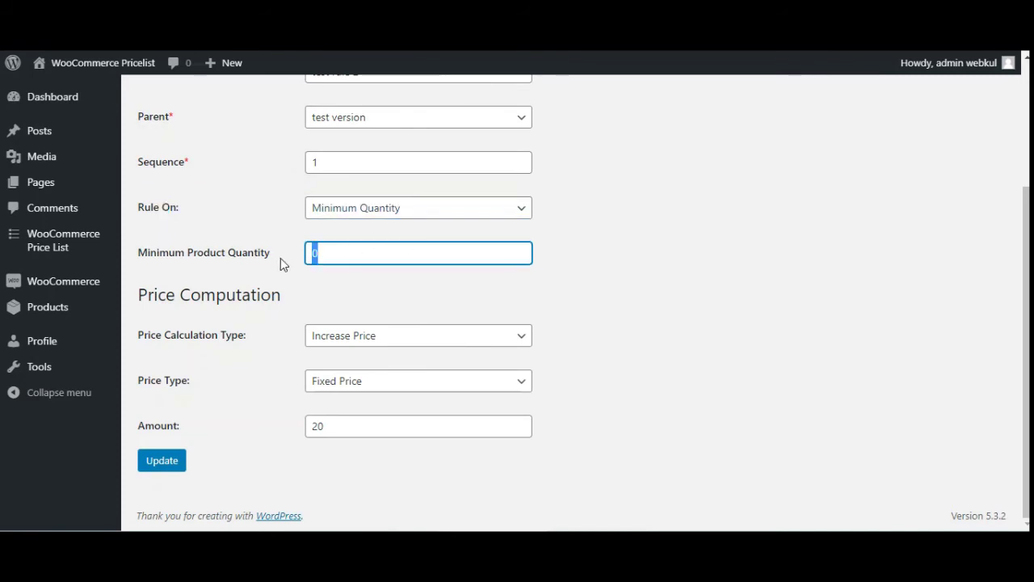
type("1")
left_click(360, 340)
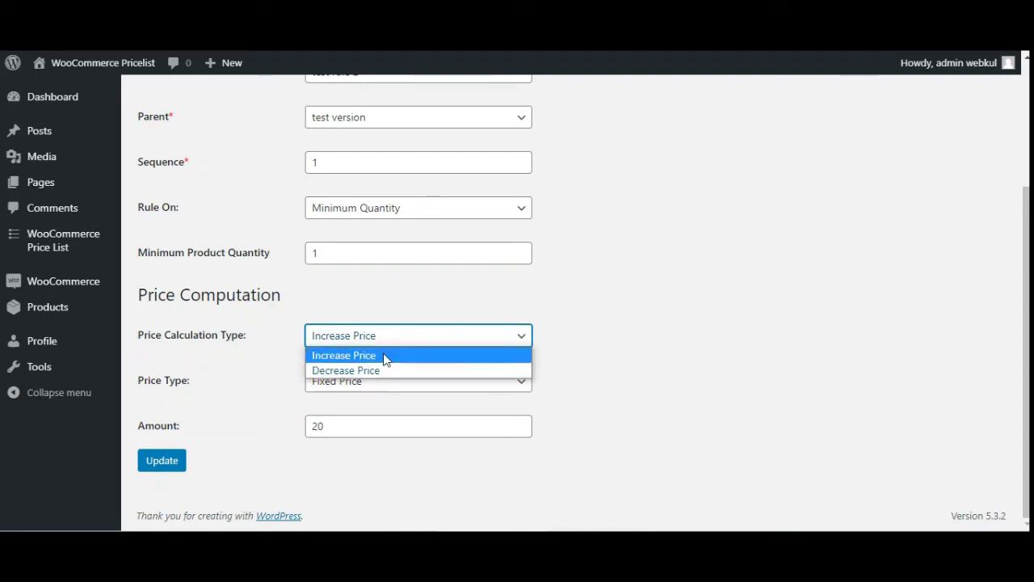
left_click(395, 301)
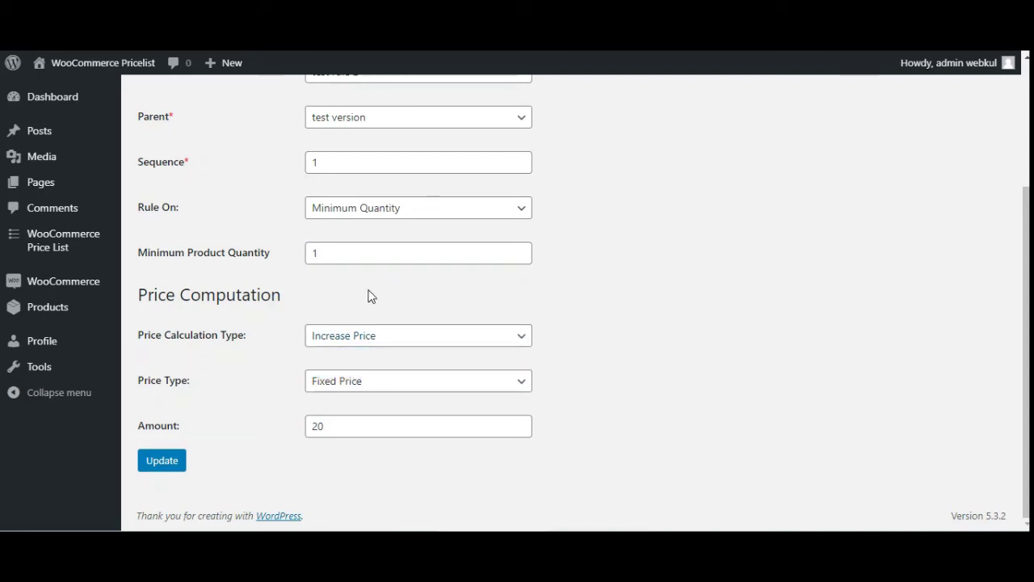
Review the rule's minimum product quantity and amount, and update the rule
double_click(328, 428)
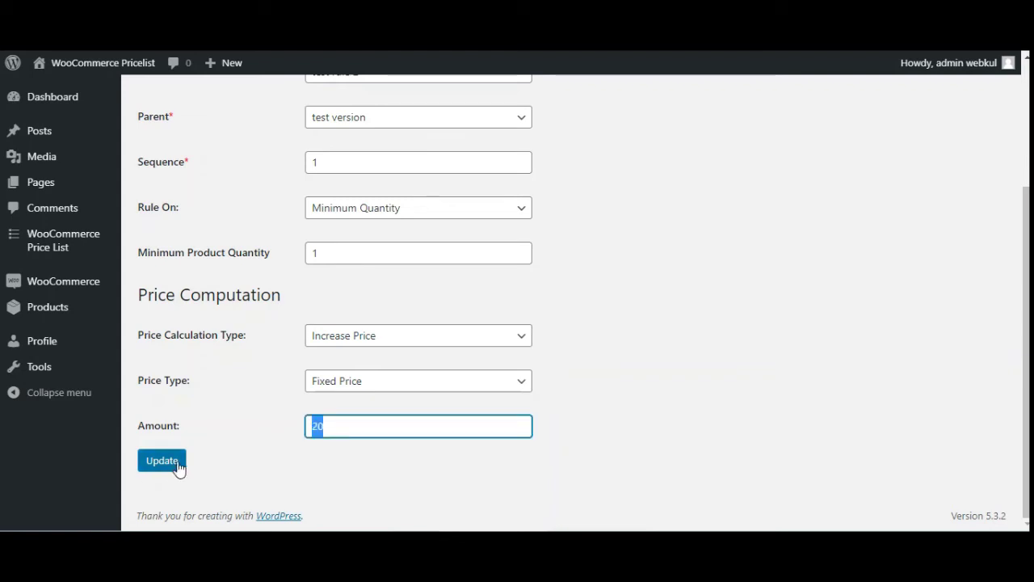
left_click_drag(152, 253, 255, 258)
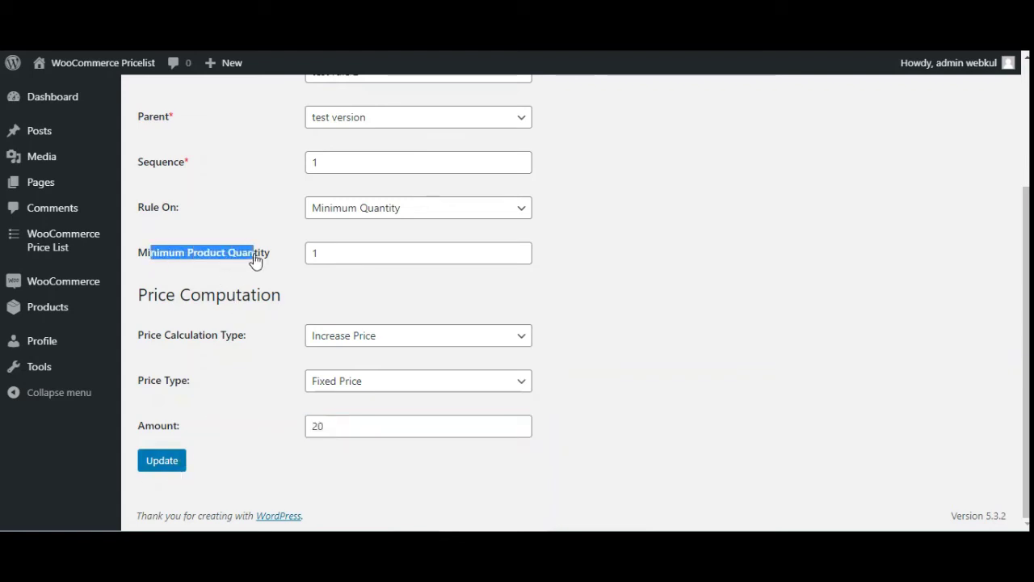
left_click_drag(144, 207, 304, 214)
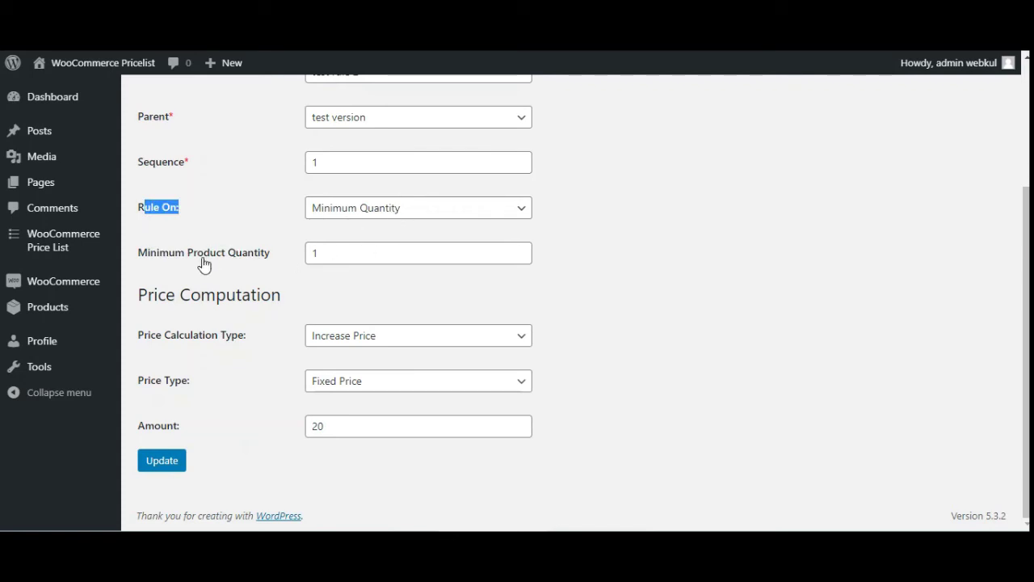
left_click_drag(162, 263, 277, 277)
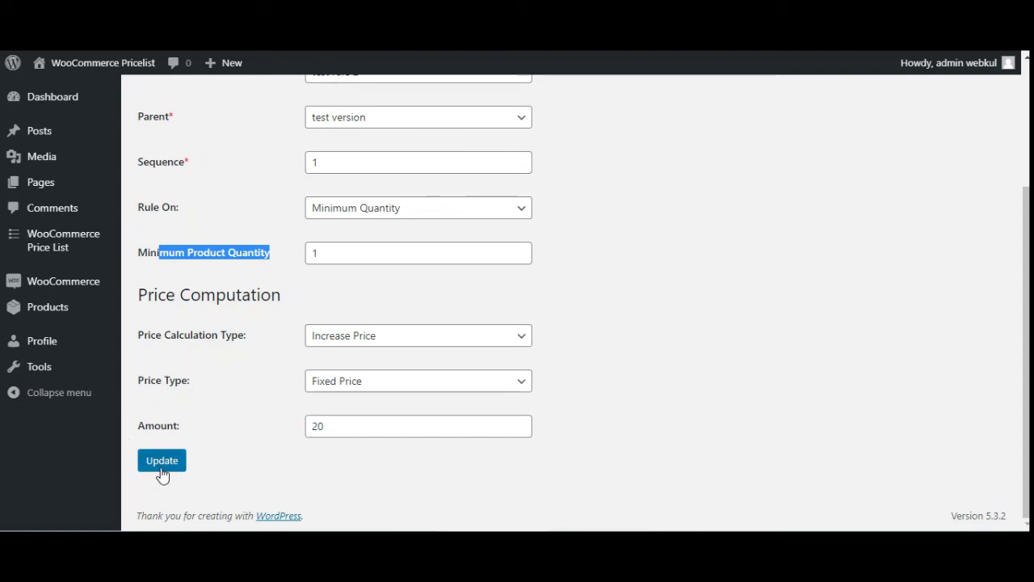
left_click_drag(330, 429, 277, 434)
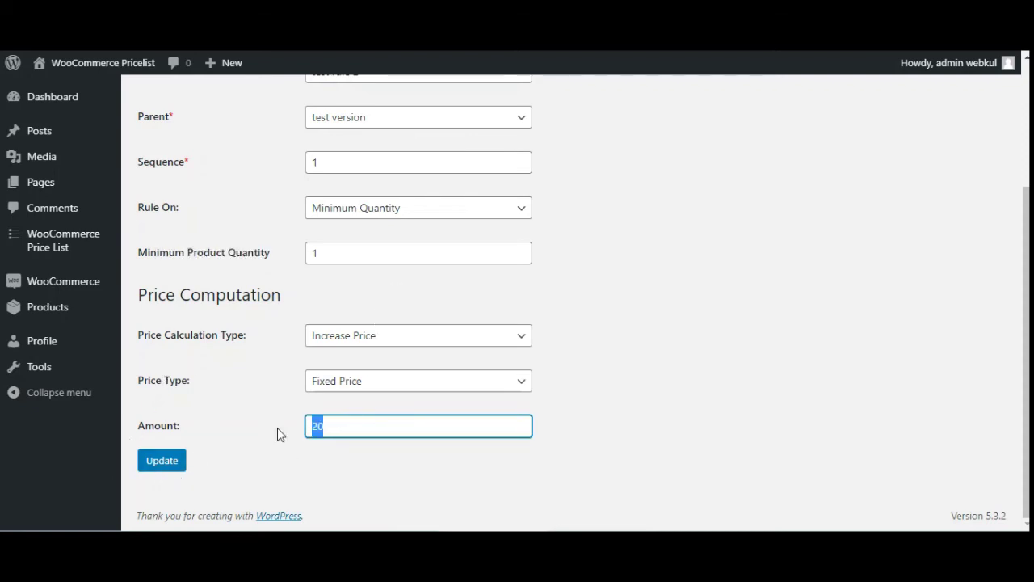
left_click(163, 464)
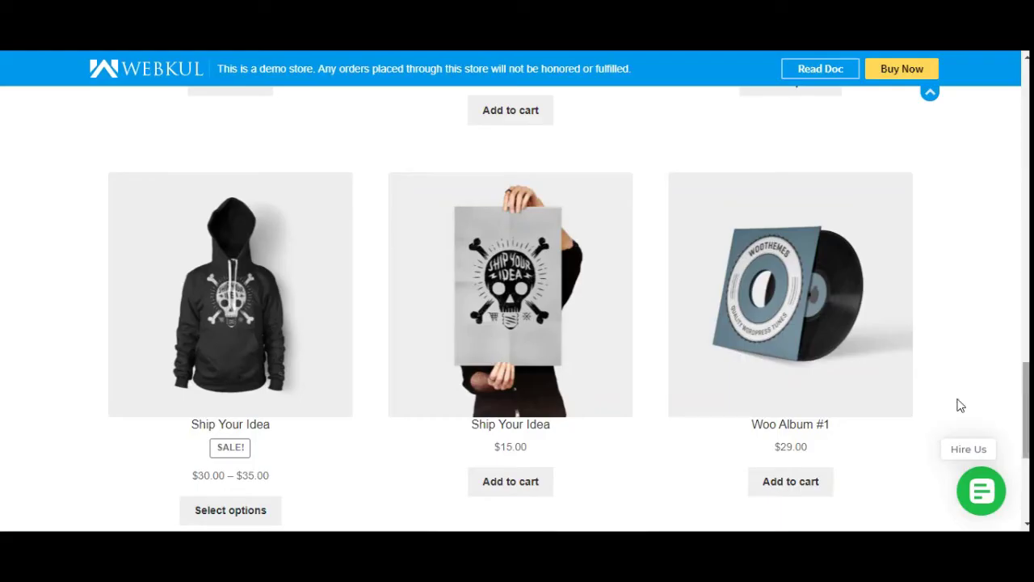
Switch to the storefront's shop page and remove both Happy Ninja products from the cart
scroll(518, 350, "up", 10)
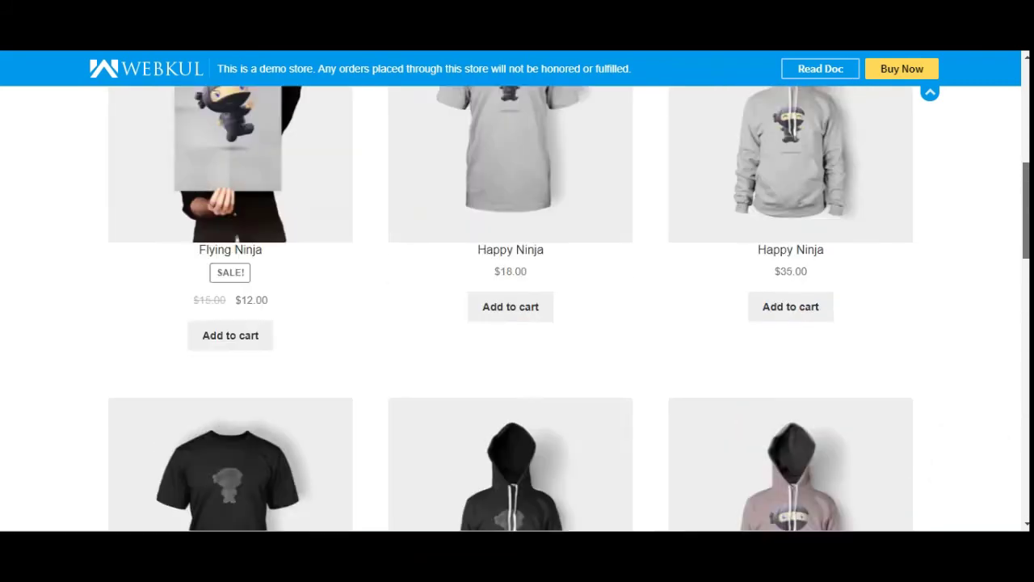
scroll(517, 323, "down", 3)
scroll(827, 185, "up", 3)
mouse_move(827, 185)
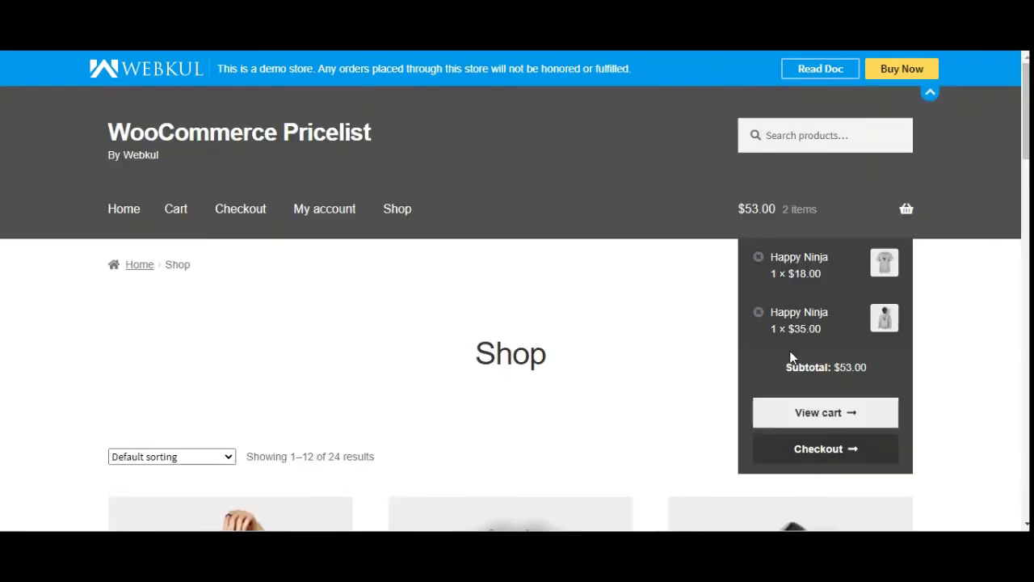
left_click(758, 259)
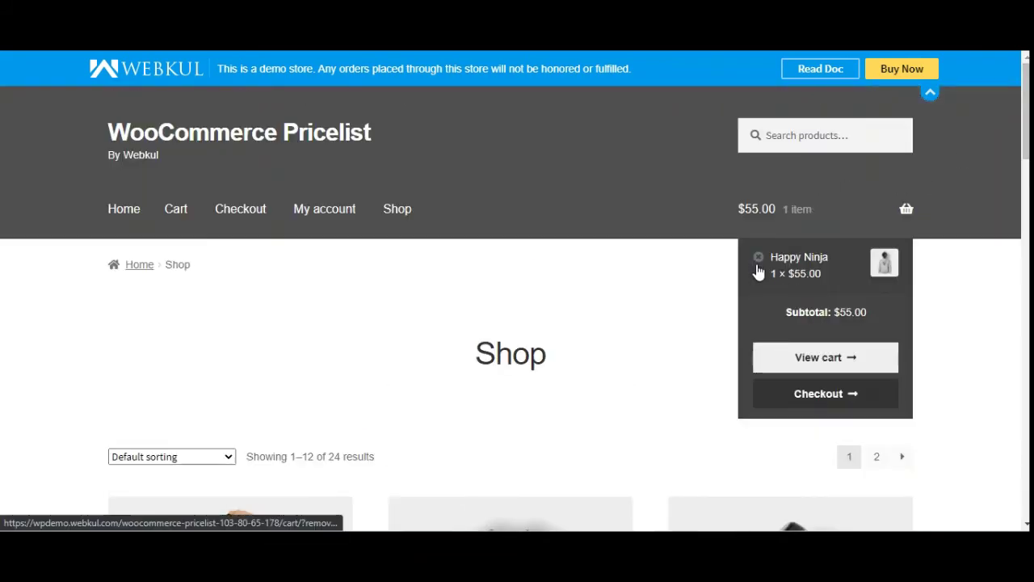
left_click(756, 256)
Add the Ship Your Idea poster to the cart and check its price in the cart summary
scroll(517, 323, "down", 5)
scroll(517, 323, "up", 4)
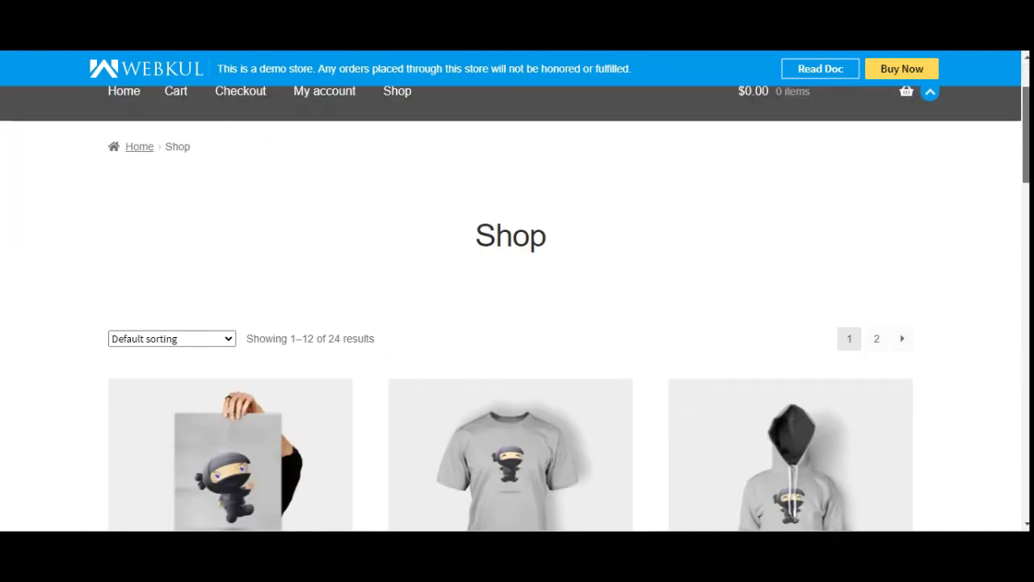
scroll(814, 428, "down", 18)
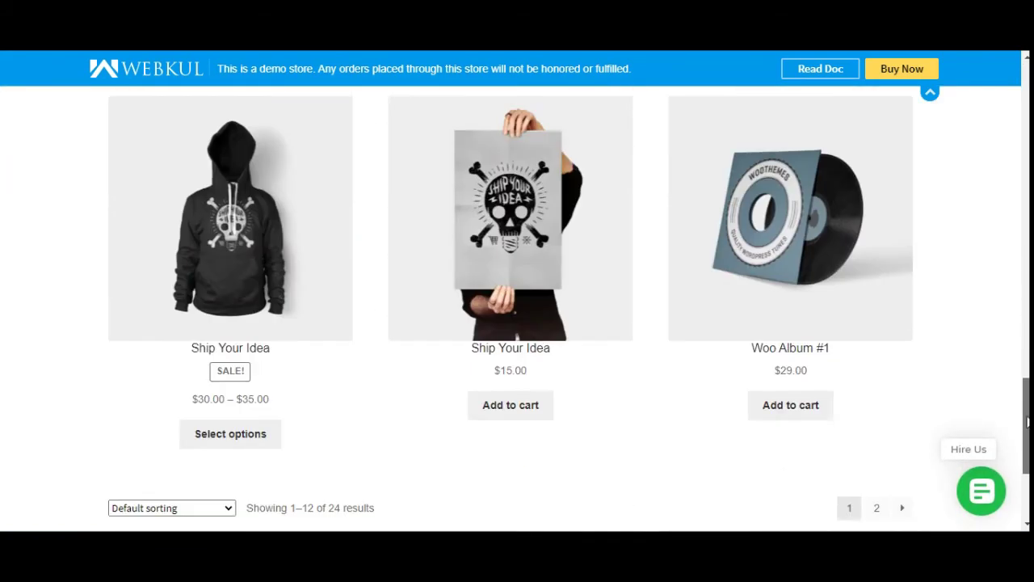
scroll(566, 363, "up", 3)
scroll(501, 377, "down", 2)
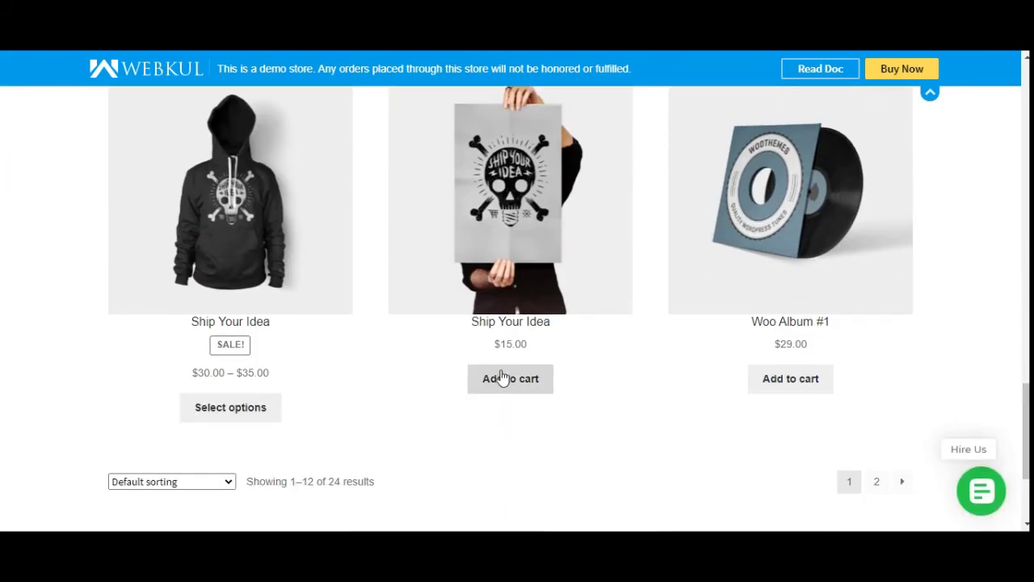
left_click(521, 379)
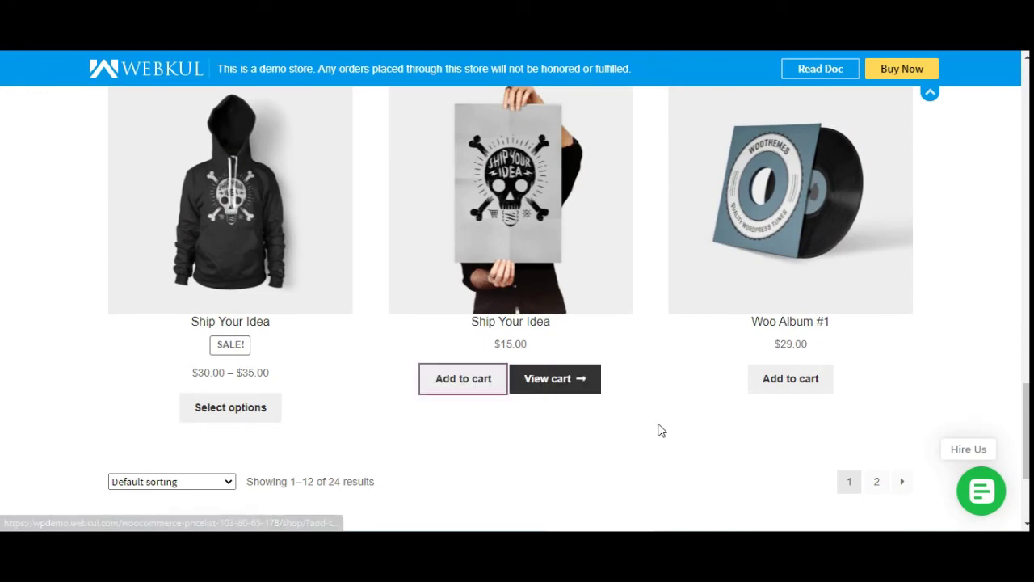
scroll(511, 307, "up", 15)
mouse_move(785, 236)
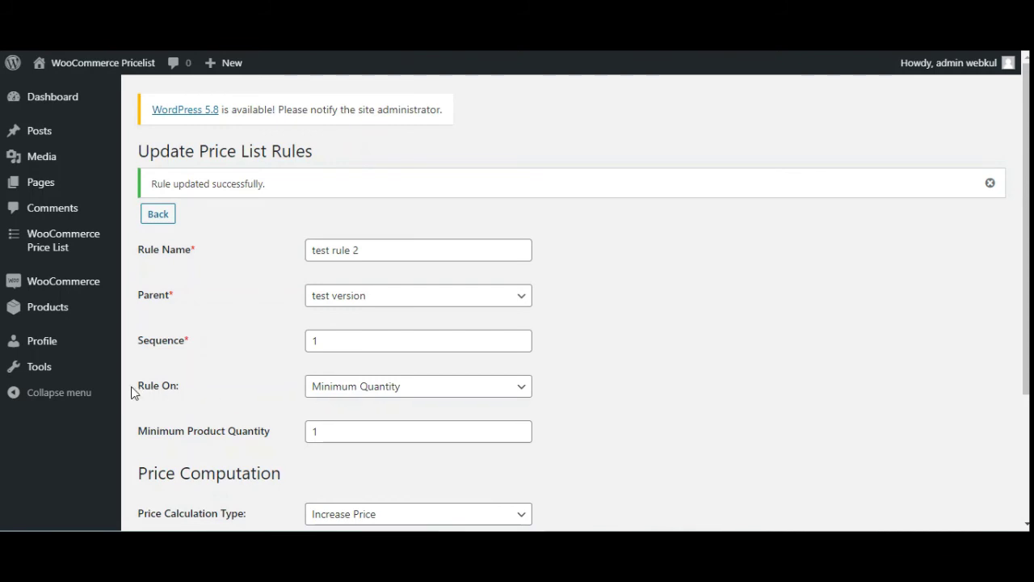
Compare the rule's minimum quantity settings with the Ship Your Idea poster's listed price and its price in the cart
left_click_drag(134, 392, 177, 396)
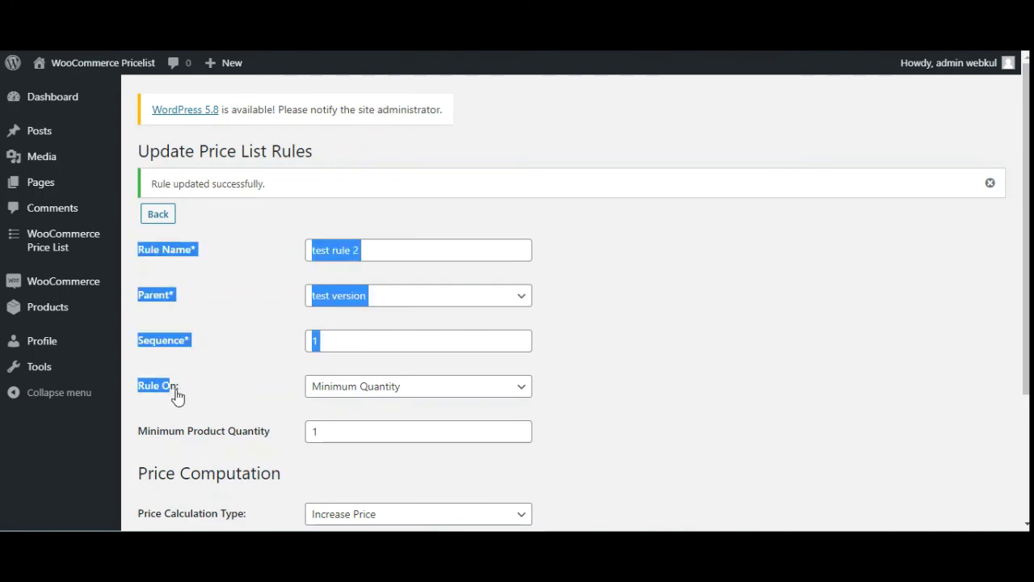
left_click(314, 431)
scroll(330, 436, "down", 2)
scroll(330, 436, "down", 1)
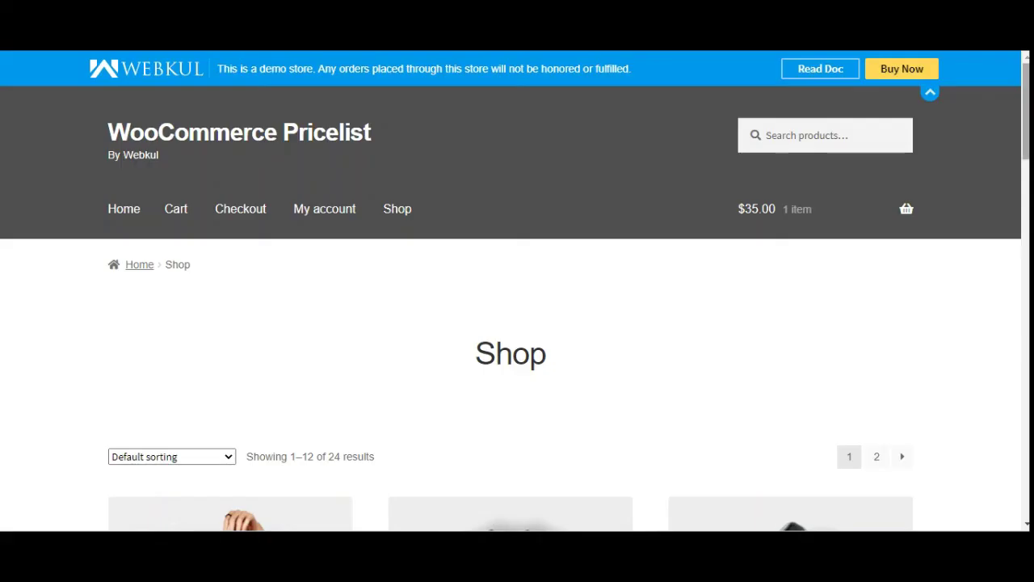
scroll(1014, 477, "down", 15)
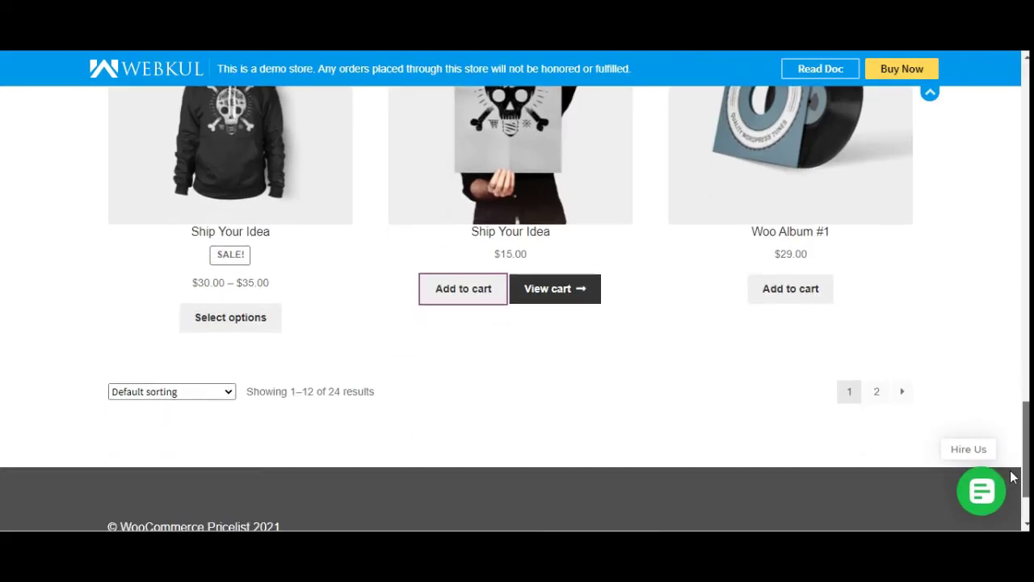
scroll(517, 307, "up", 5)
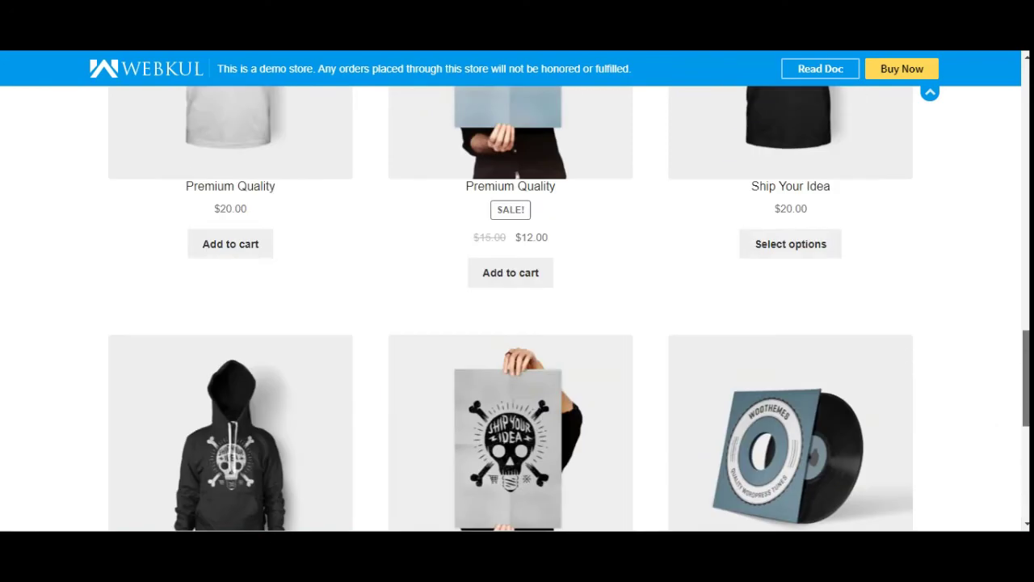
scroll(517, 307, "up", 10)
mouse_move(763, 226)
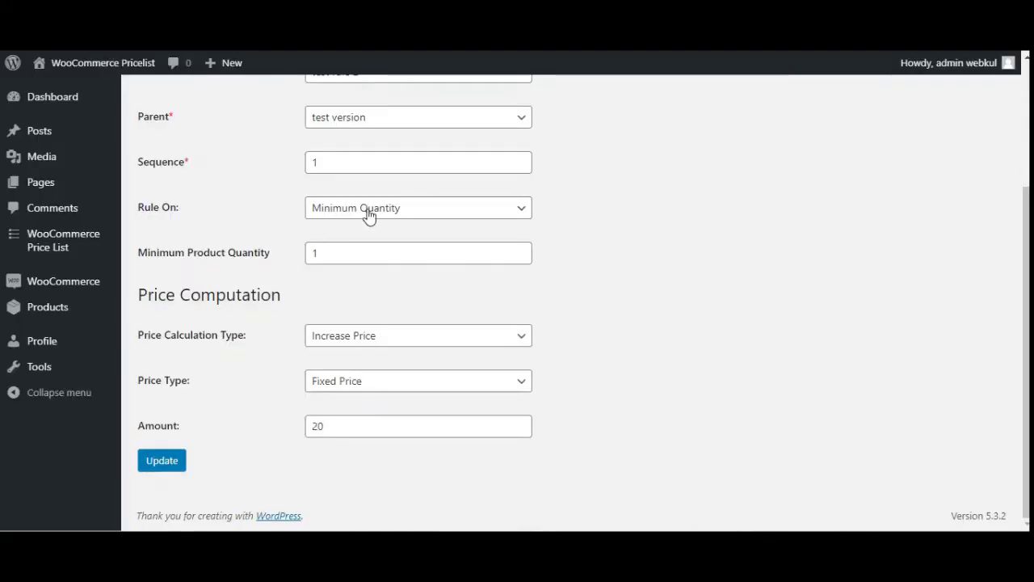
Change what "test rule 2" applies on to Min Amount and look up the product prices in the shop
left_click(369, 211)
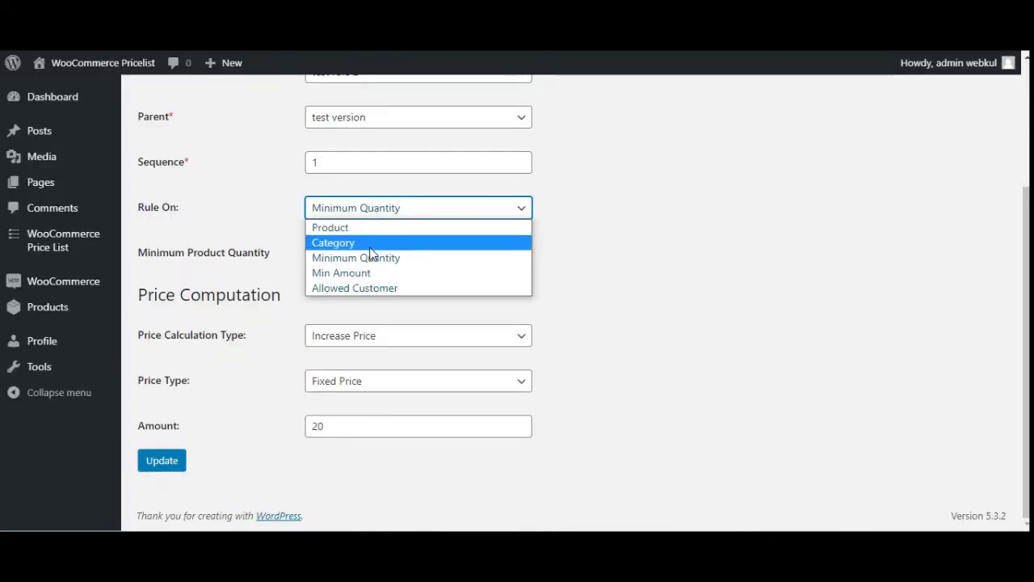
left_click(372, 275)
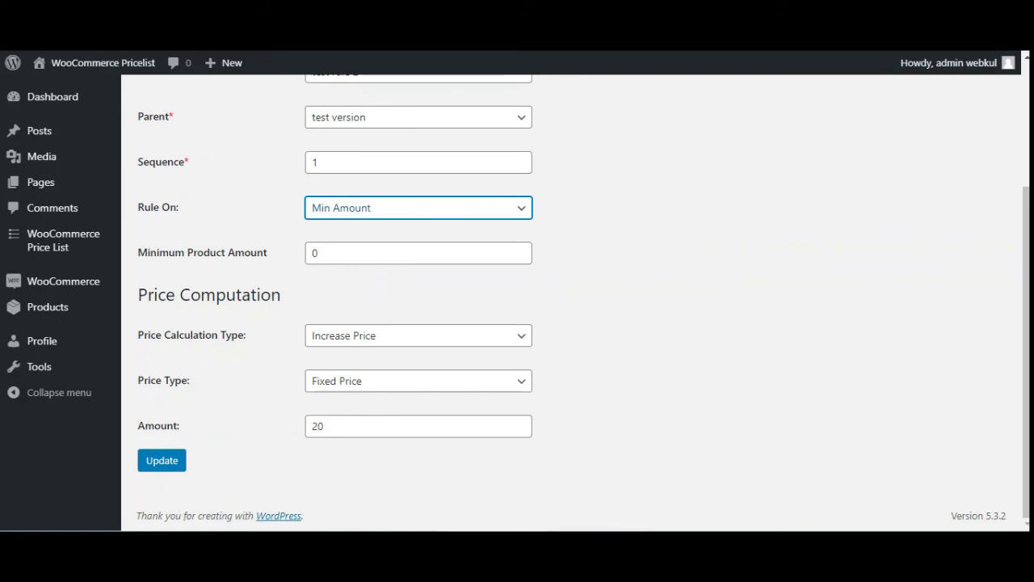
left_click(627, 469)
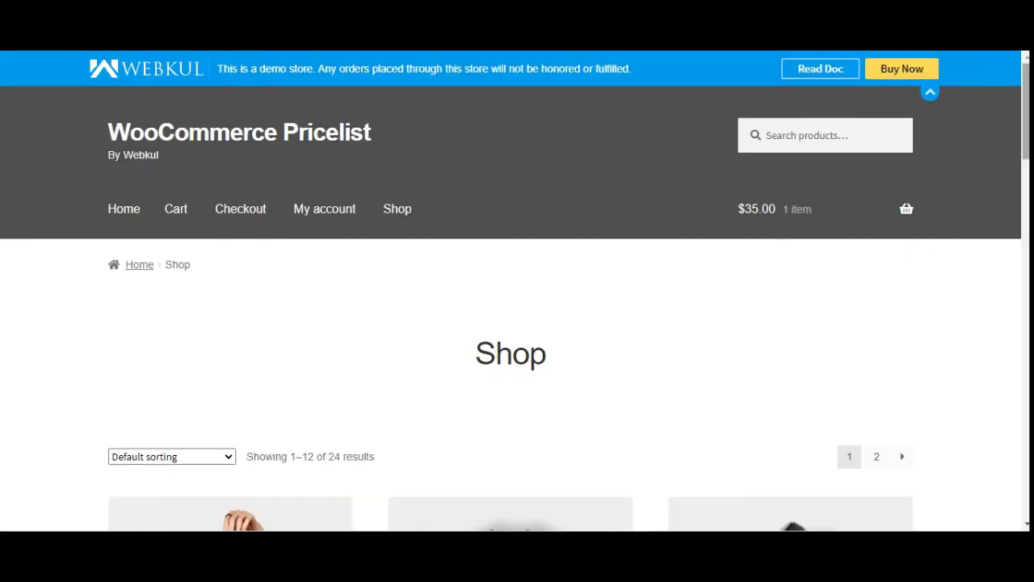
scroll(880, 314, "down", 5)
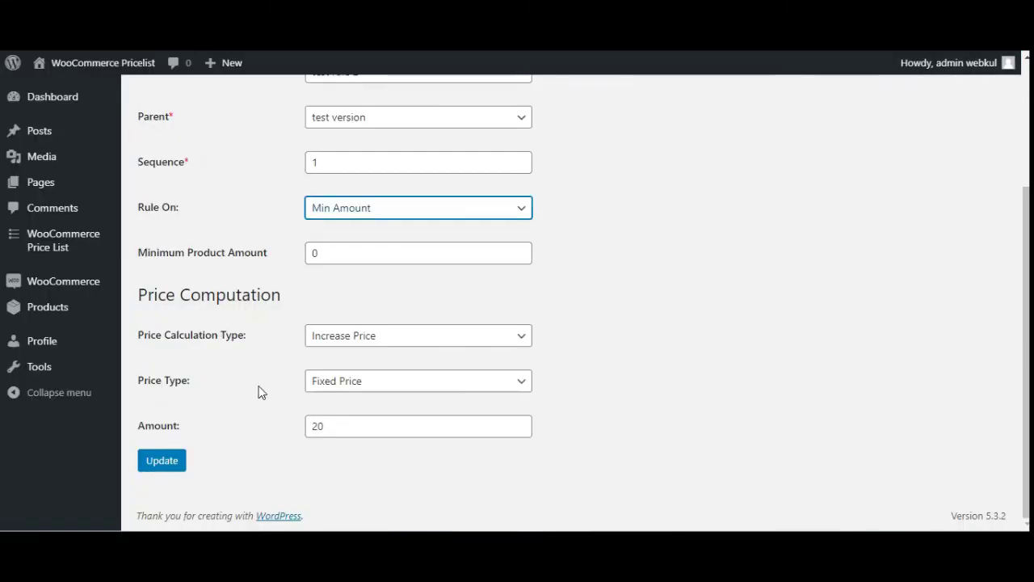
key("alt+Tab")
Set the minimum product amount to 18, update the rule and check the Happy Ninja T-shirt's price in the shop
left_click_drag(324, 258, 287, 262)
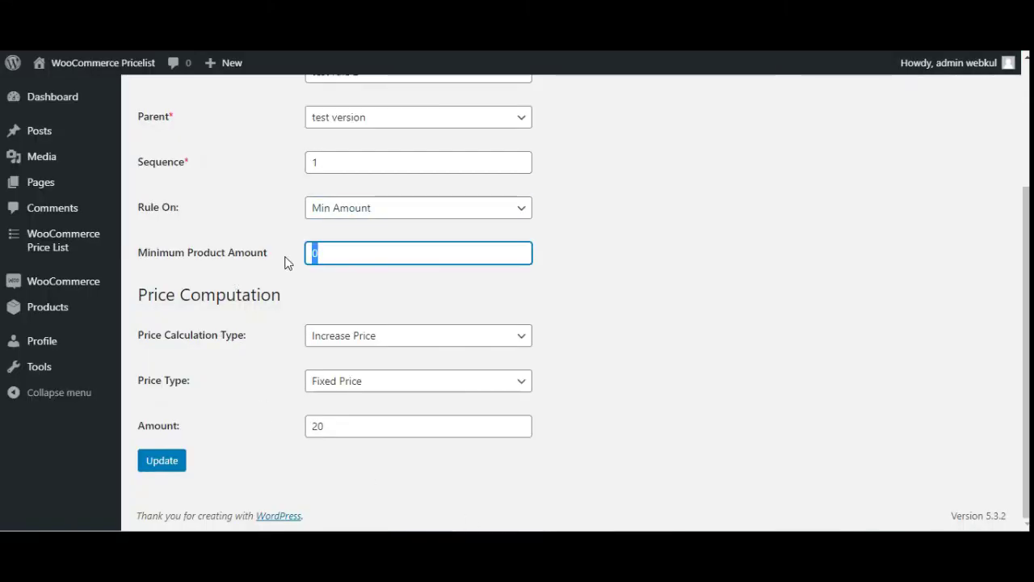
type("18")
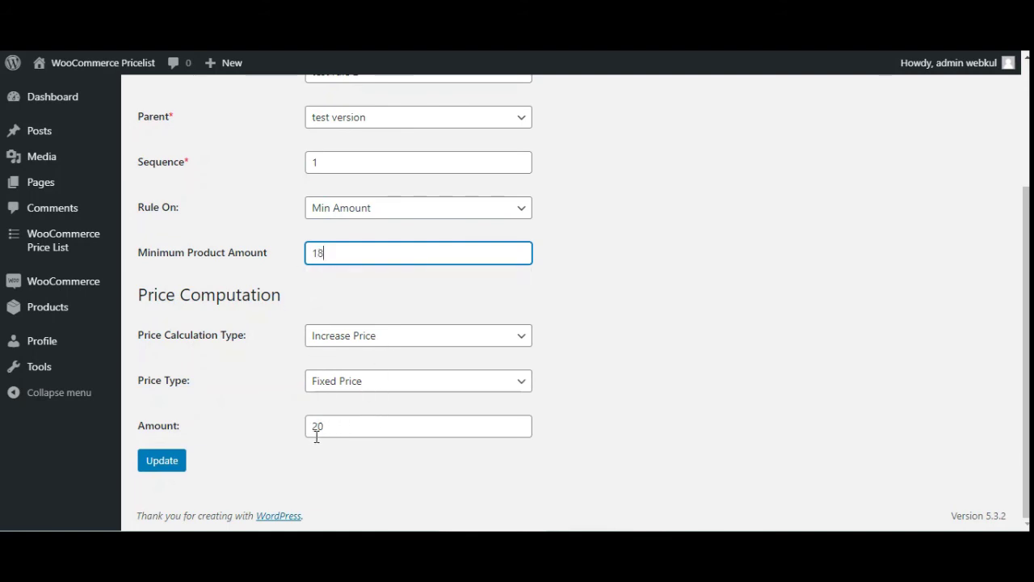
left_click(164, 465)
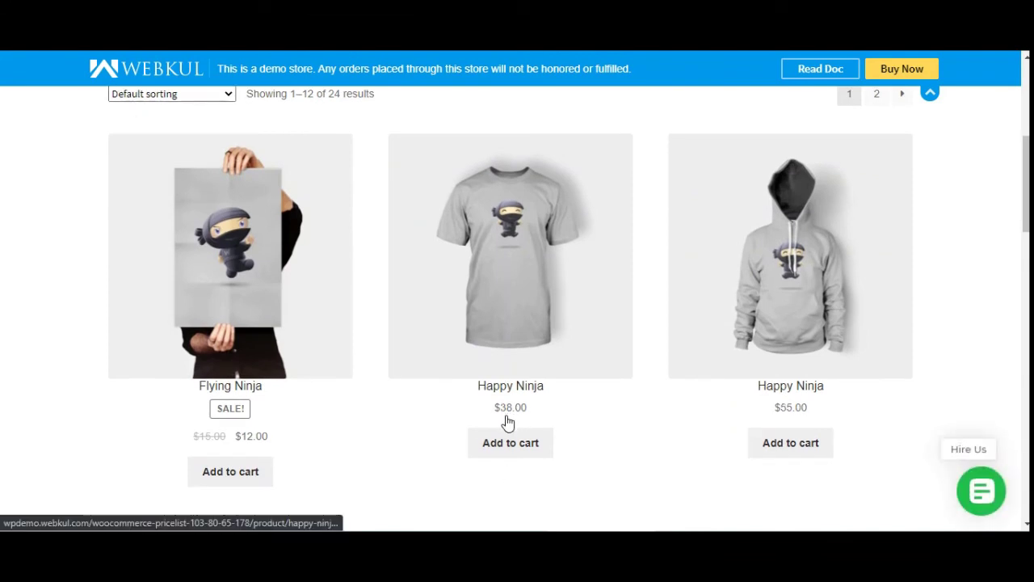
left_click_drag(504, 421, 525, 422)
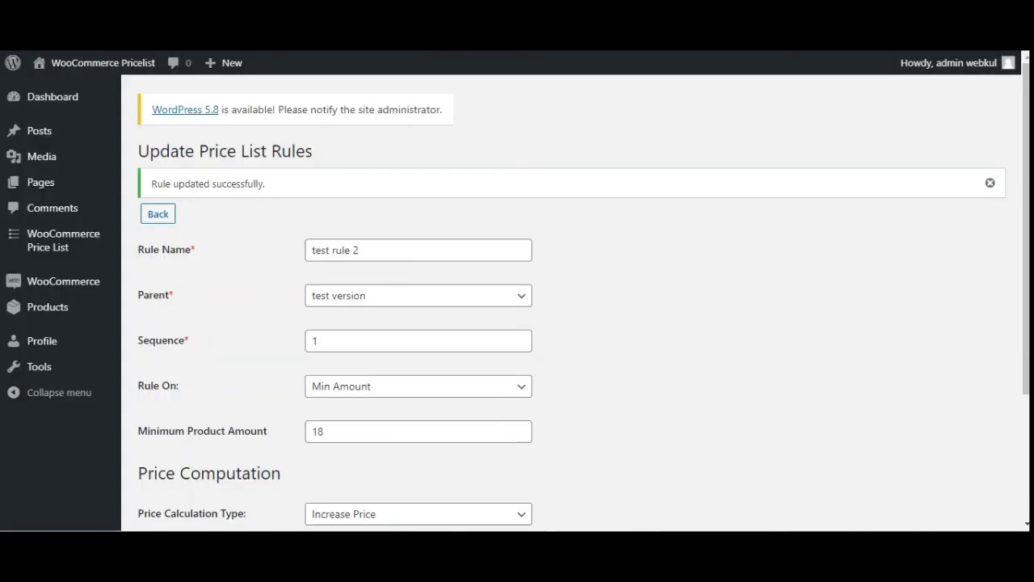
Change what "test rule 2" applies on to Allowed Customer and open the allowed customers search
left_click(377, 393)
left_click(384, 466)
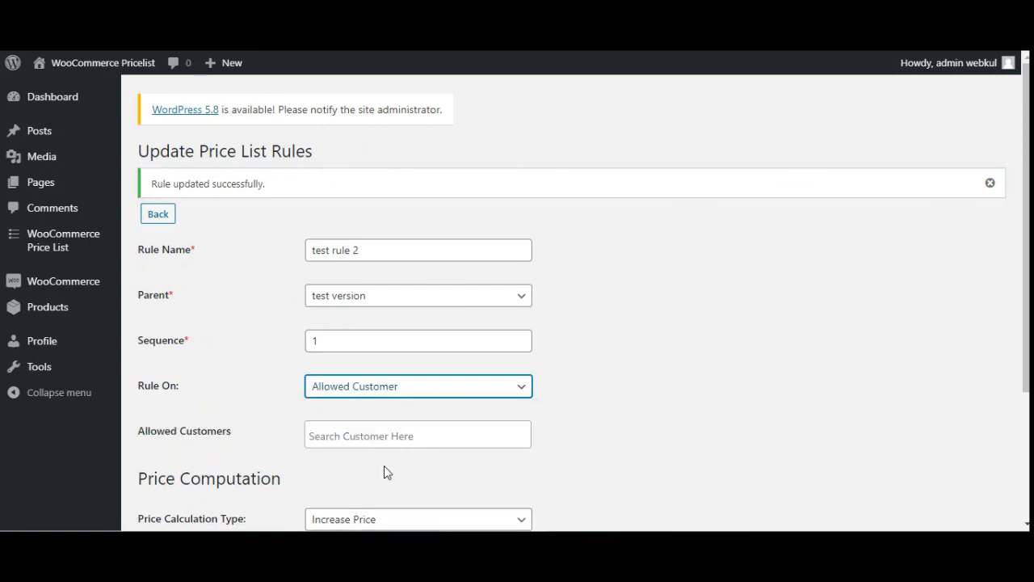
scroll(389, 401, "down", 1)
left_click(334, 366)
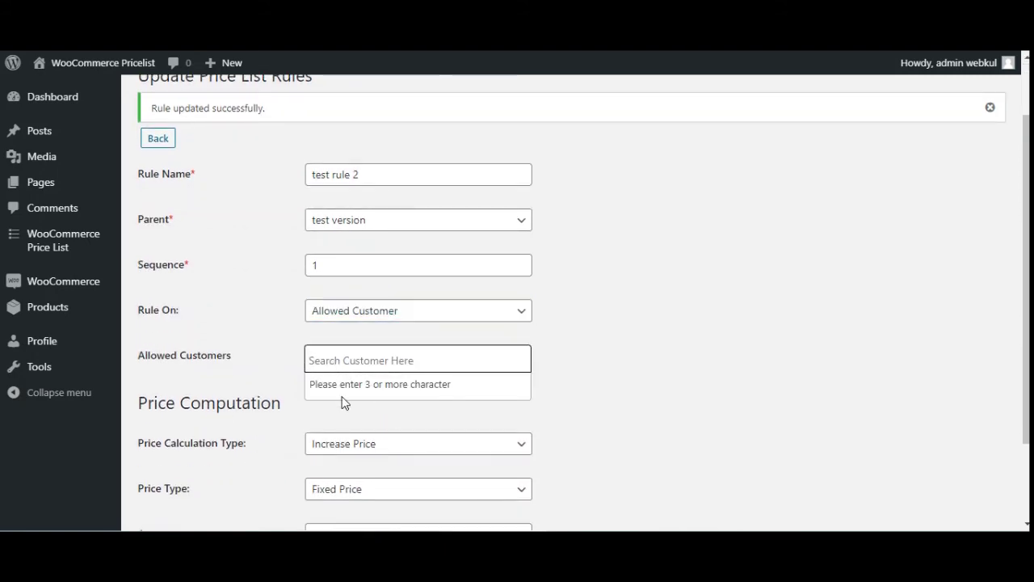
type("peter")
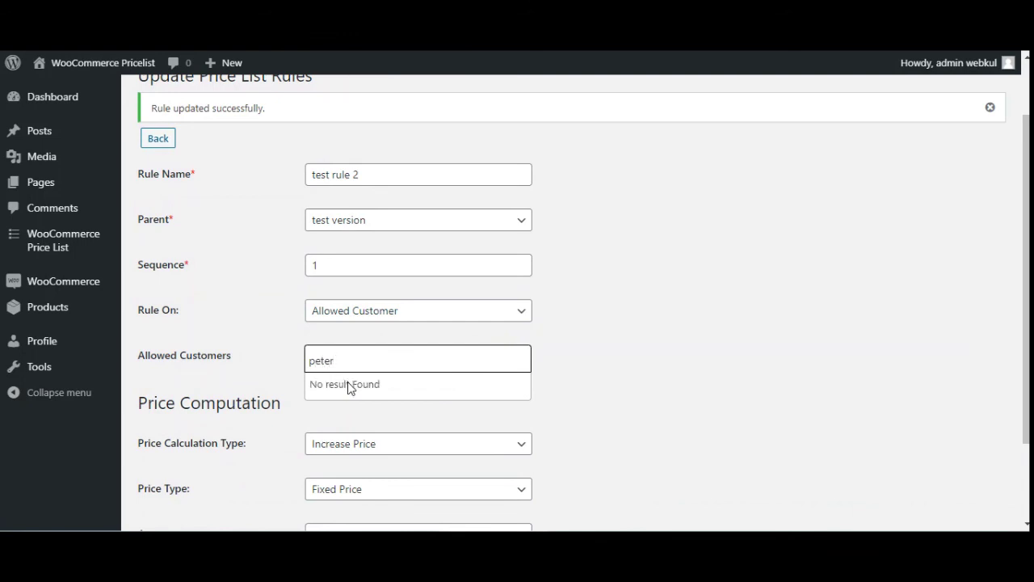
key("BackSpace")
key("BackSpace")
key("BackSpace")
key("BackSpace")
key("BackSpace")
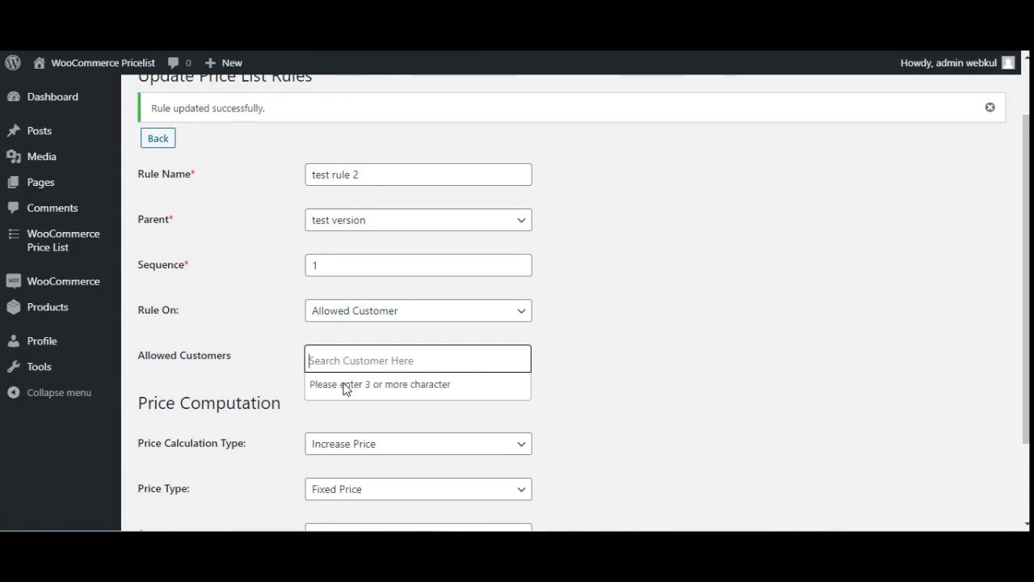
Find the customer by the start of their e-mail, add them as an allowed customer and update the rule
type("jo")
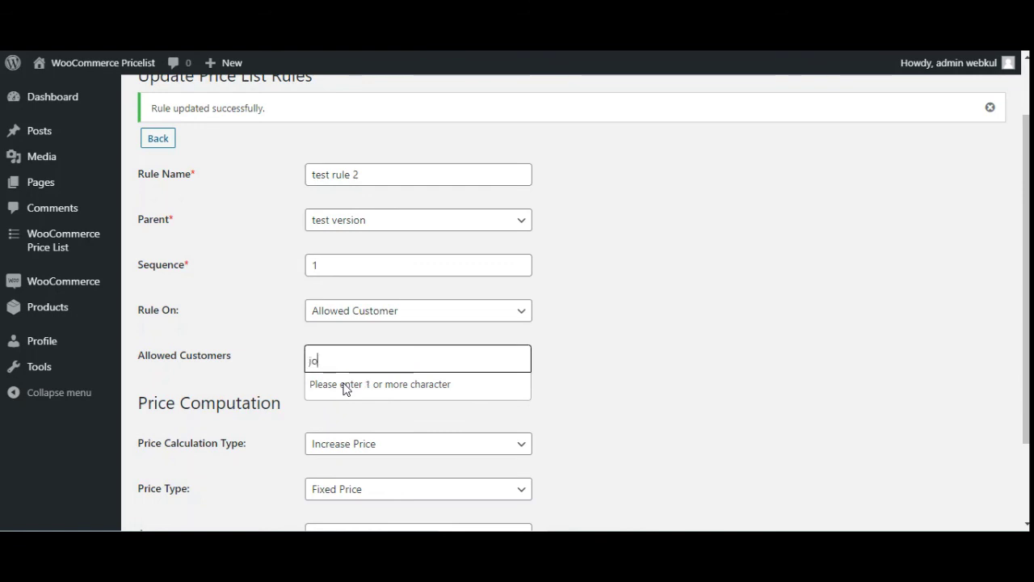
type("h")
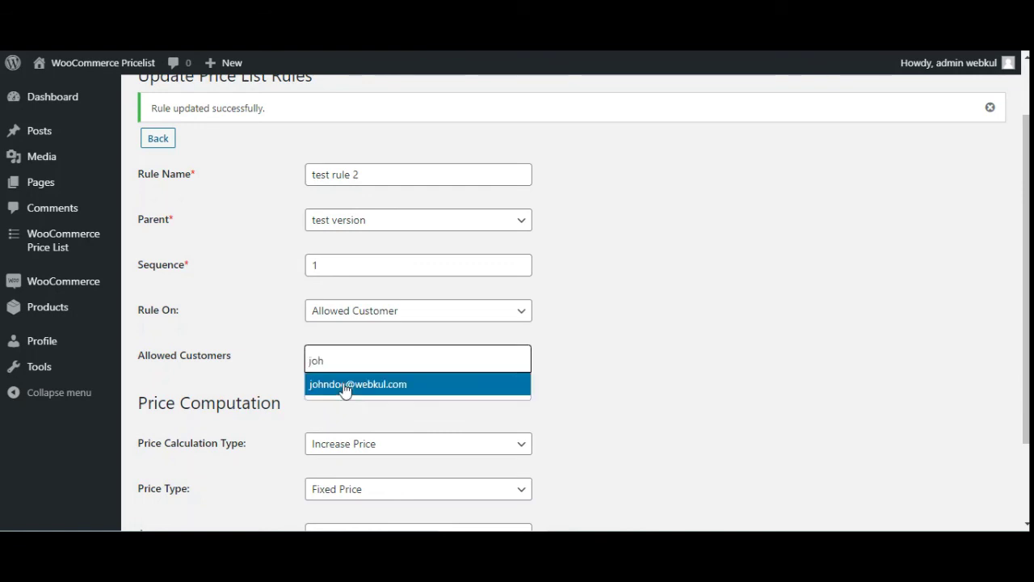
left_click(345, 386)
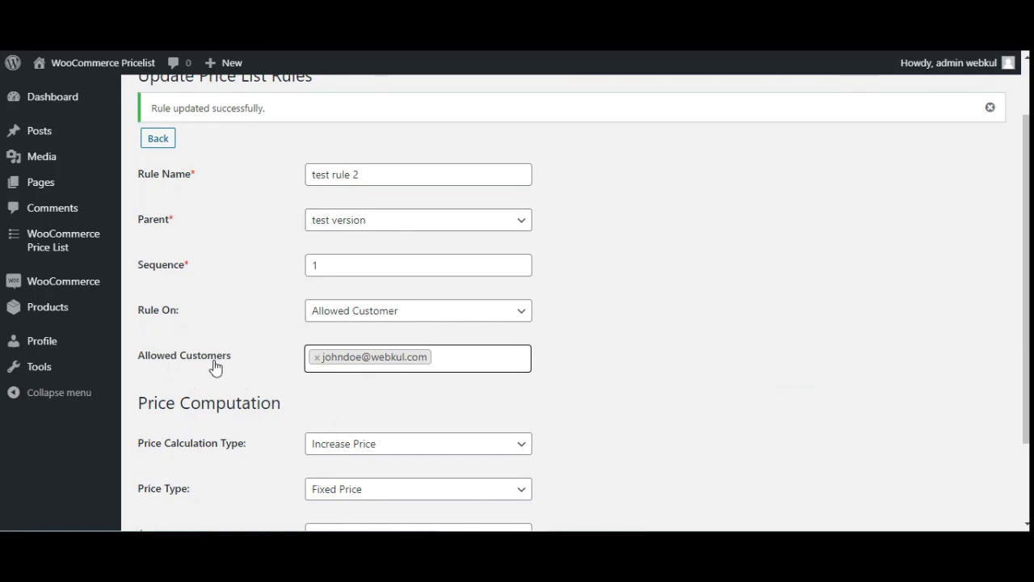
scroll(342, 396, "down", 2)
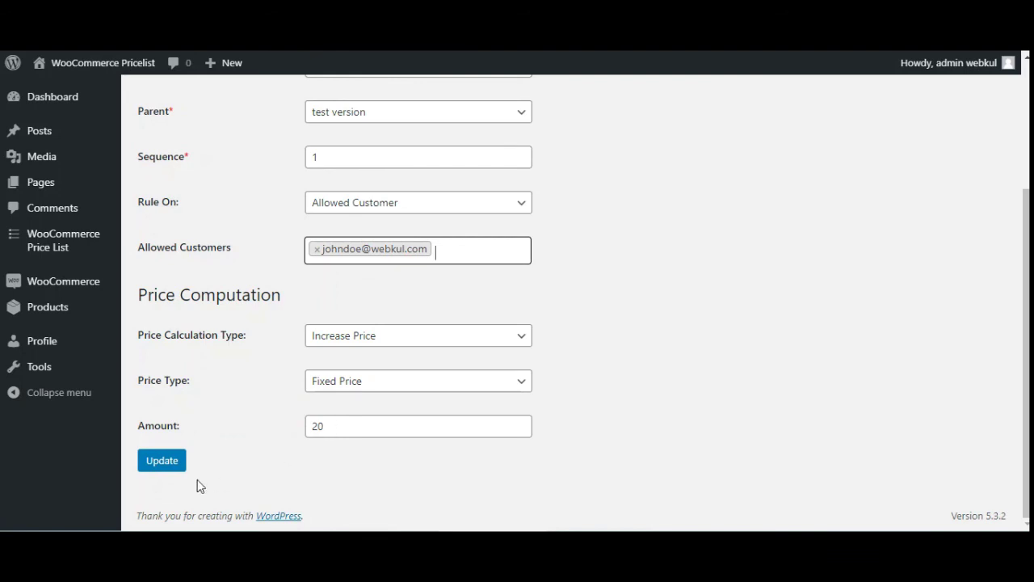
left_click(153, 468)
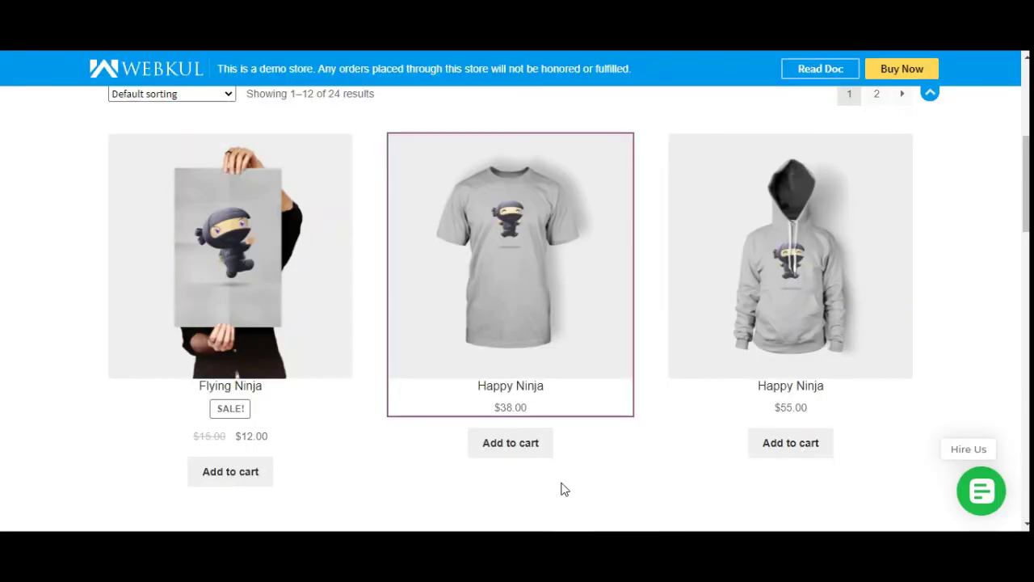
Look over the product prices in the shop, return to "test rule 2" and update the rule
scroll(563, 489, "down", 3)
scroll(565, 484, "down", 2)
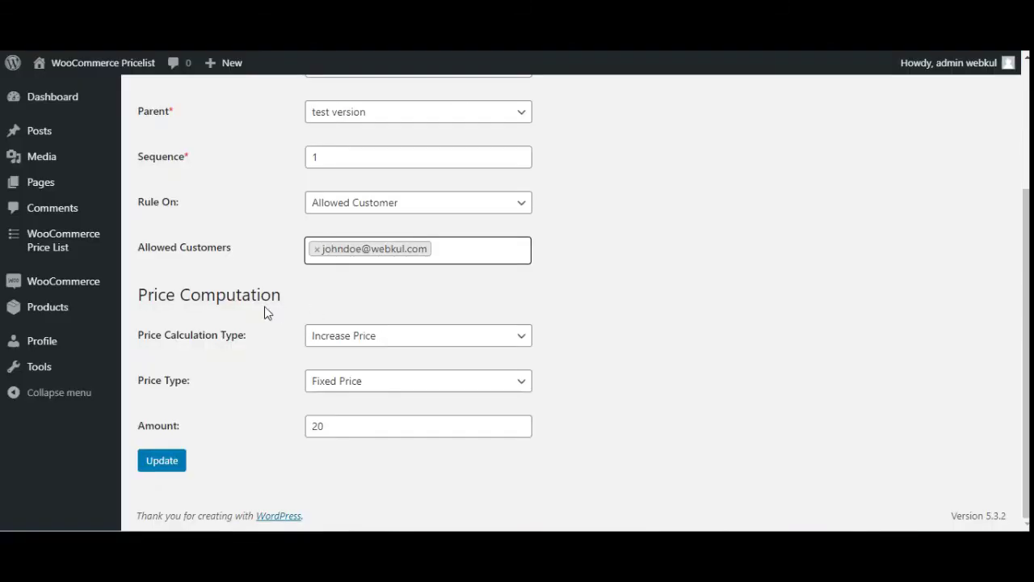
left_click(162, 459)
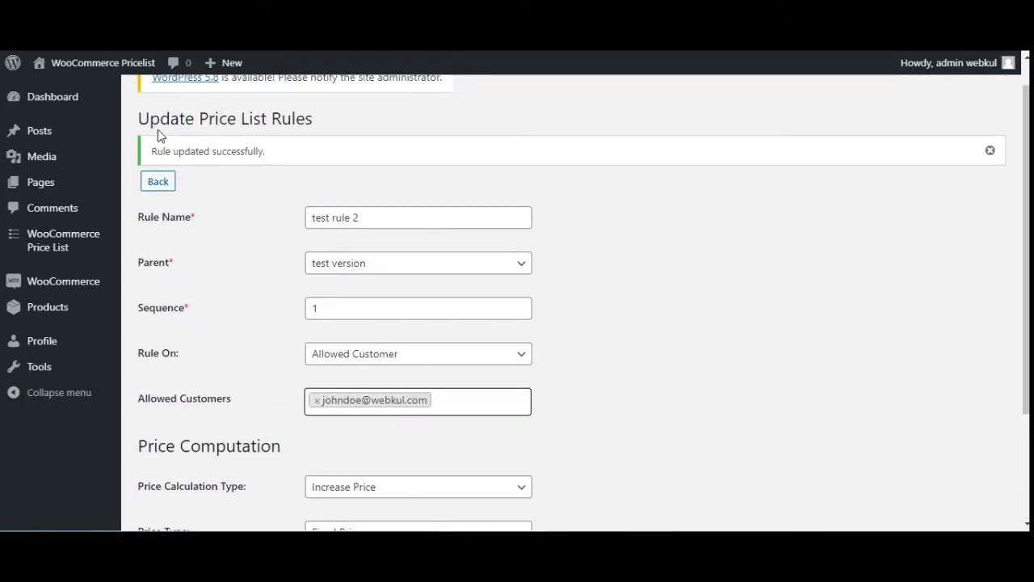
Review the Allowed Customer condition, the listed customer and the price computation settings of "test rule 2"
left_click_drag(159, 136, 313, 117)
left_click(371, 119)
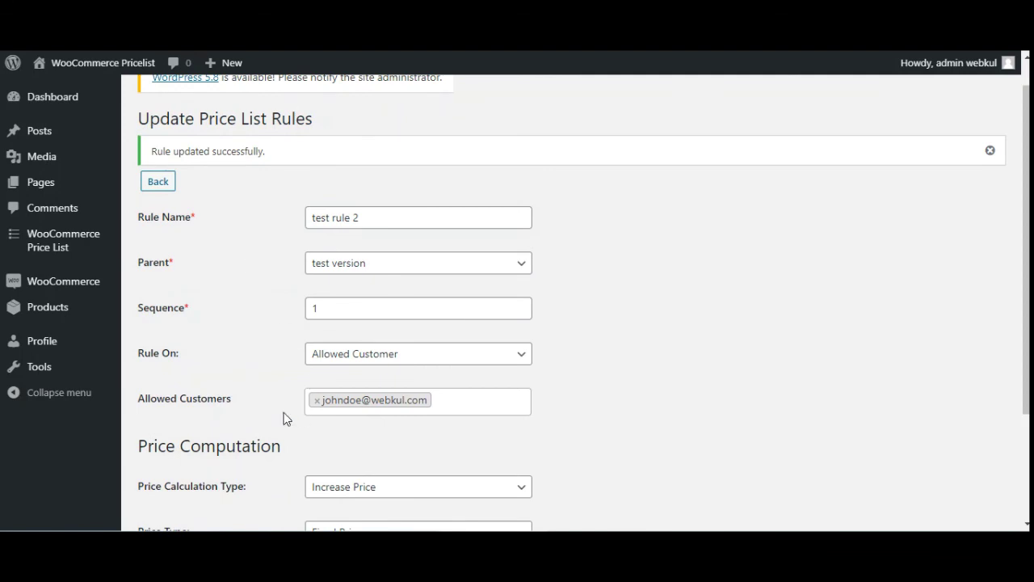
left_click_drag(145, 366, 374, 365)
left_click(374, 366)
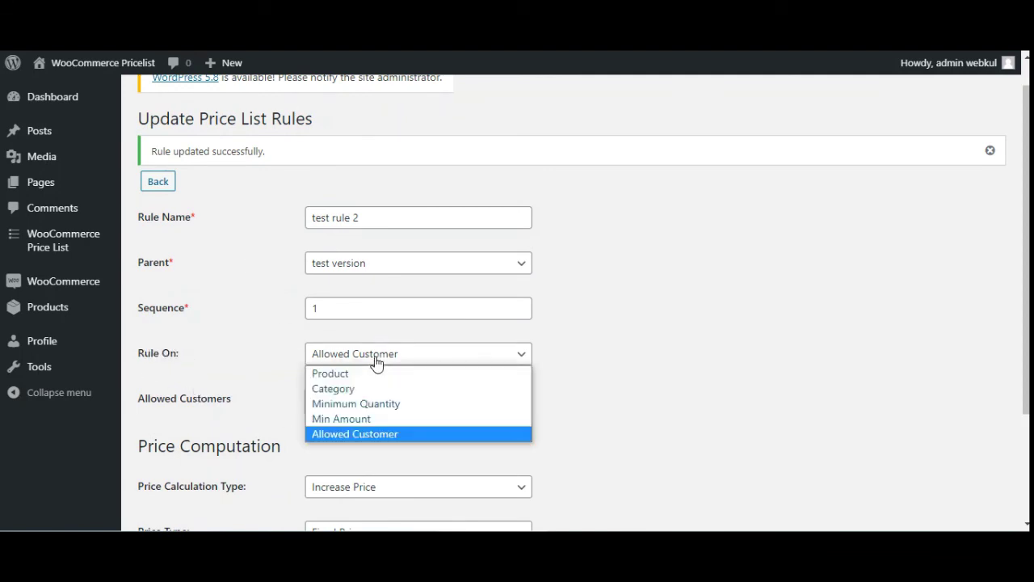
left_click(373, 433)
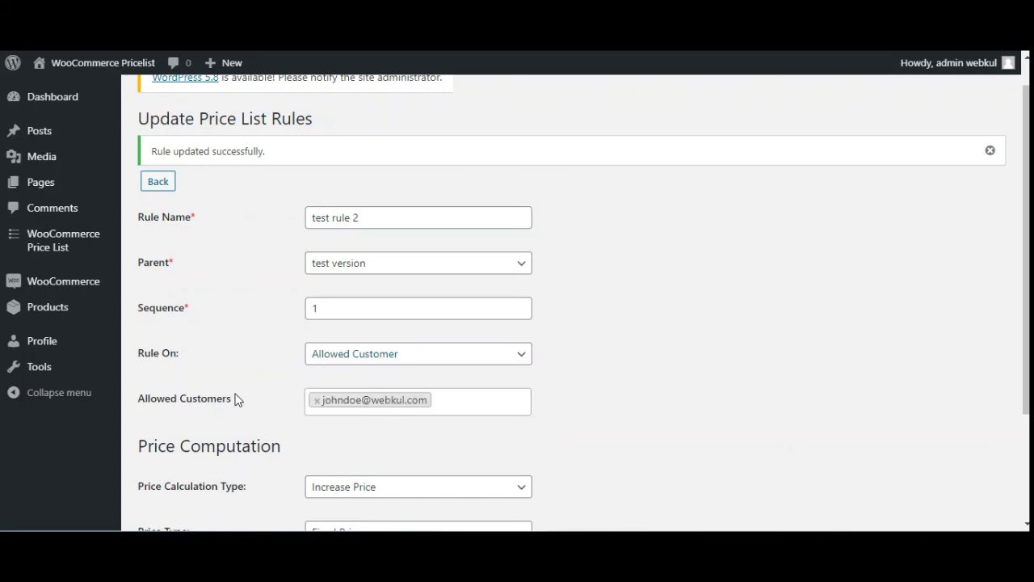
scroll(239, 378, "up", 1)
scroll(238, 376, "down", 3)
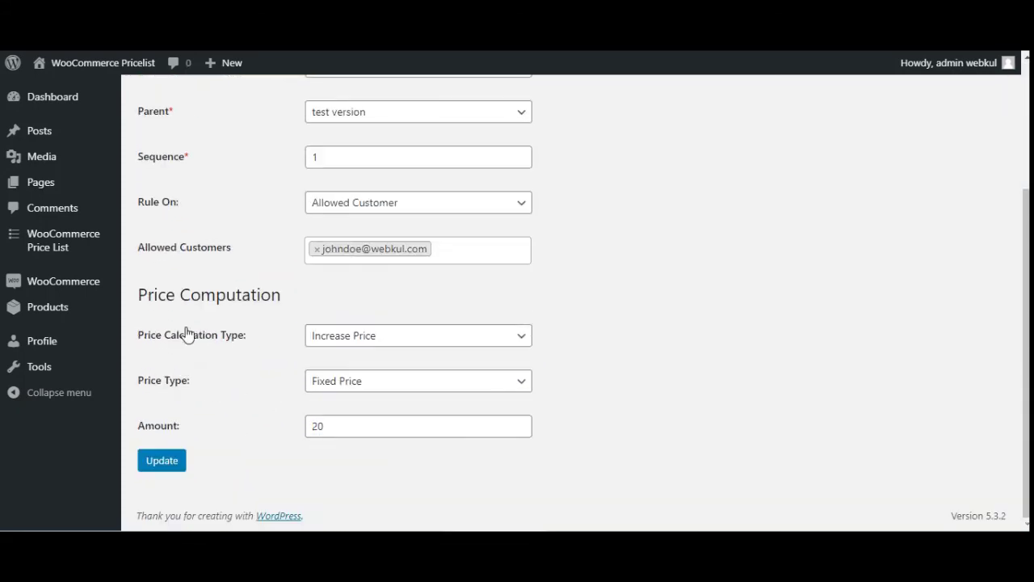
scroll(186, 335, "up", 1)
scroll(174, 299, "up", 2)
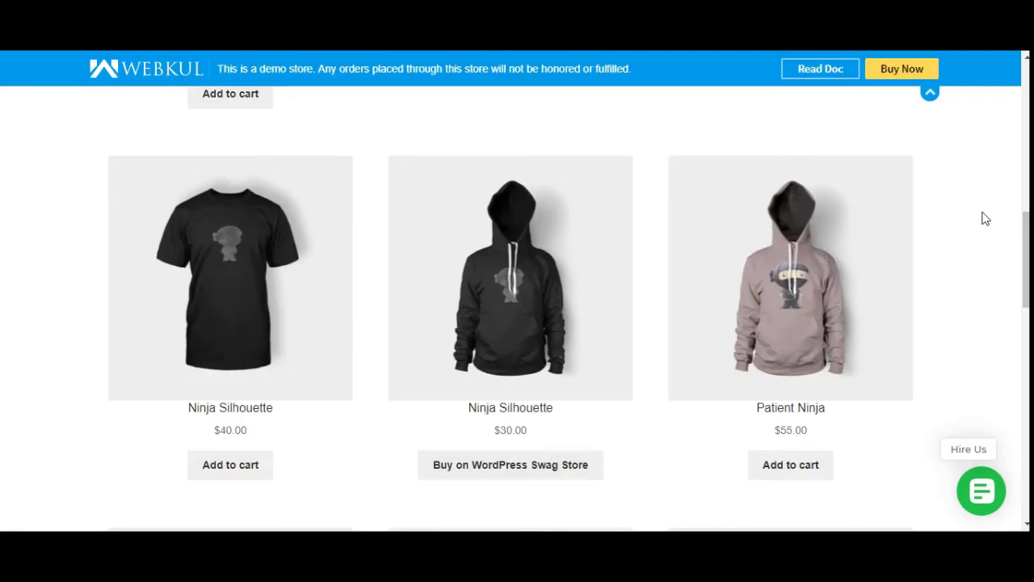
Browse the first page of the shop and examine the product prices, including the Happy Ninja T-shirt's
scroll(1026, 243, "up", 4)
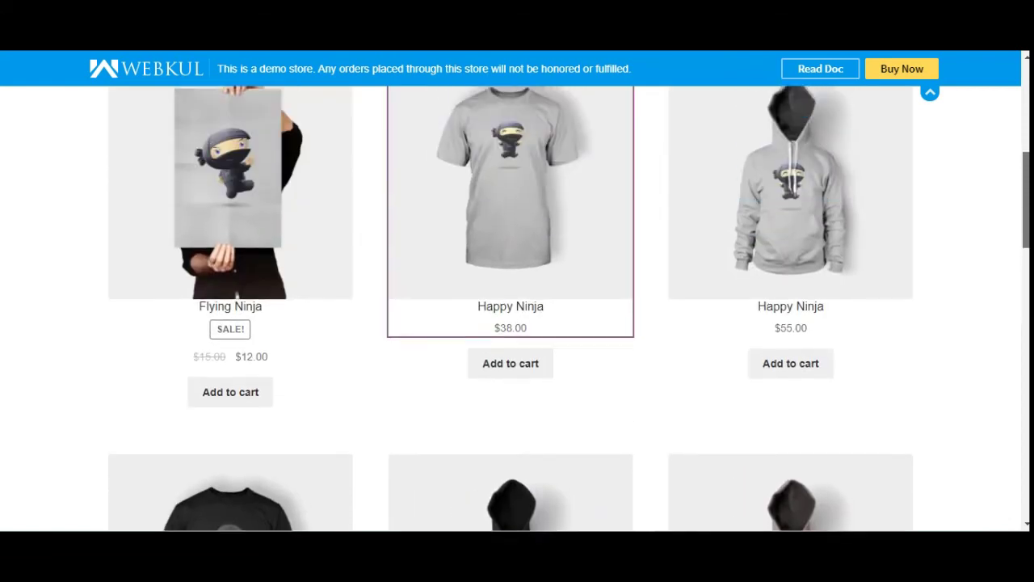
scroll(517, 307, "up", 5)
scroll(517, 307, "down", 4)
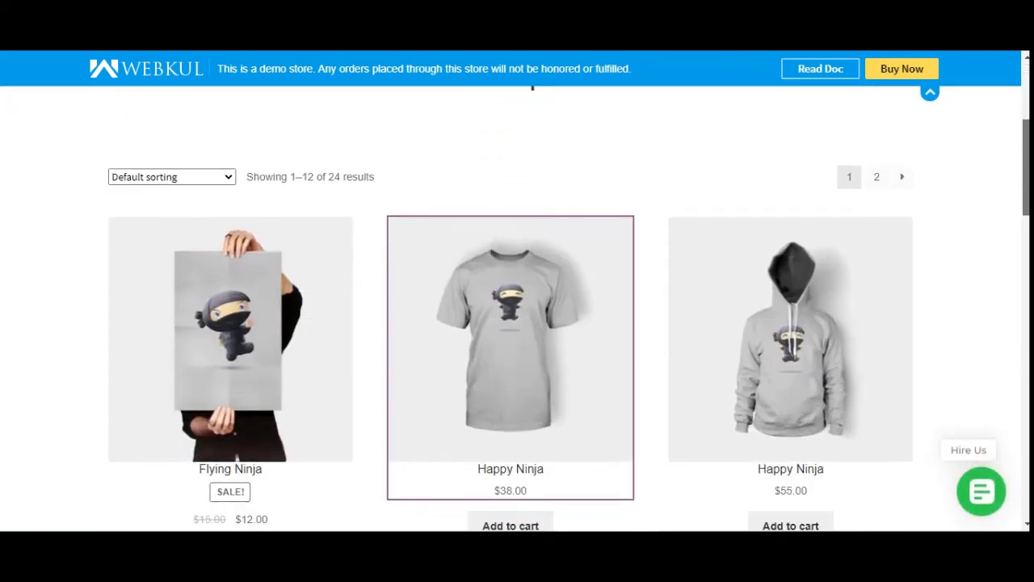
scroll(460, 365, "down", 1)
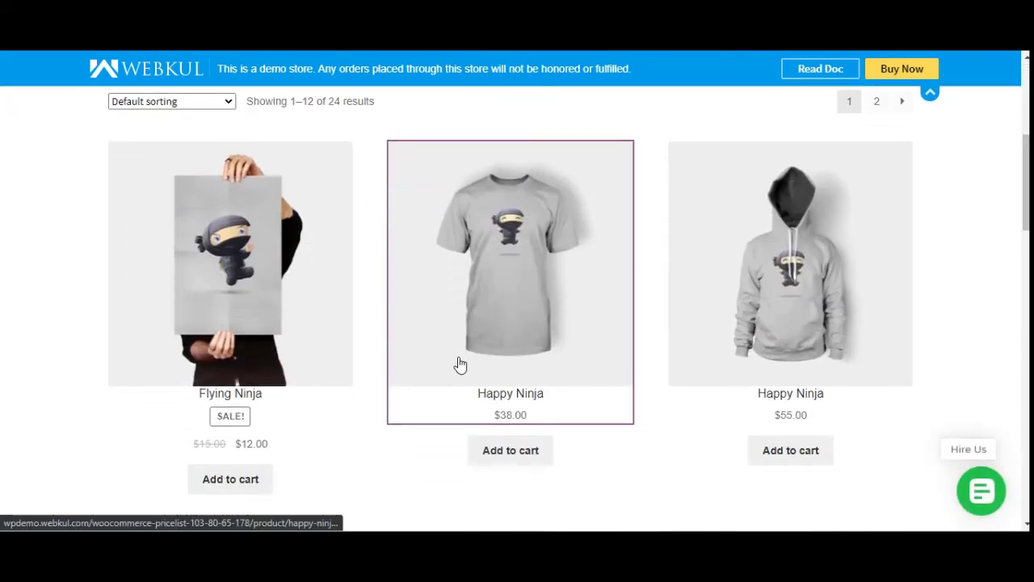